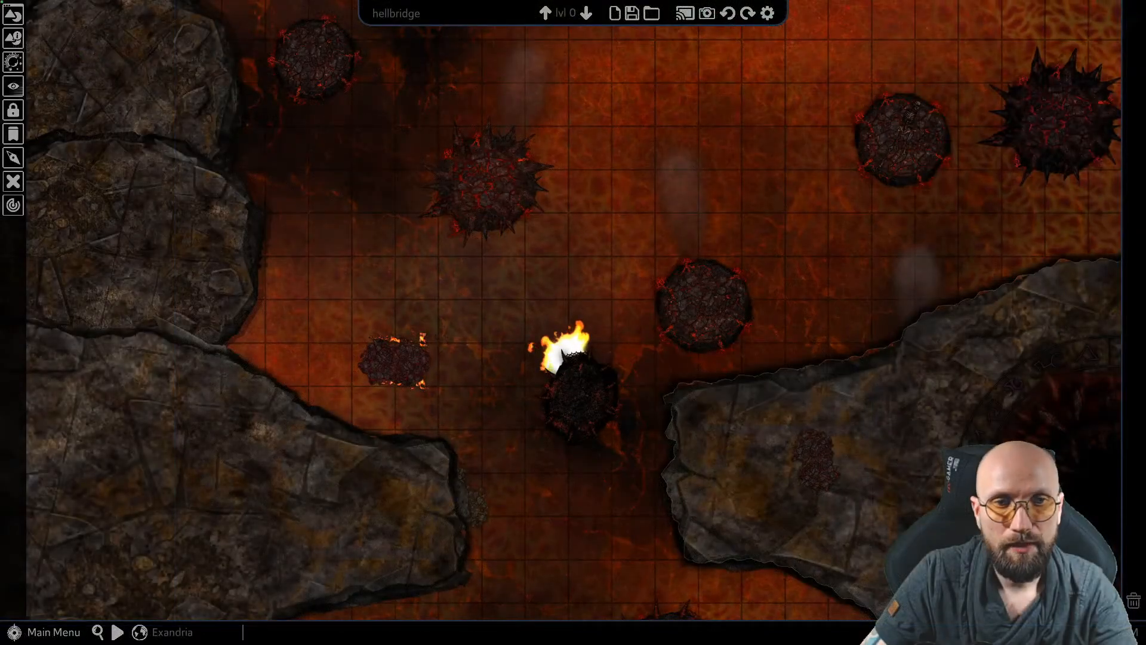
Look over the platforms and rock ledges across the lava map
middle_click_drag(556, 264, 612, 273)
middle_click_drag(803, 315, 732, 424)
middle_click_drag(812, 194, 701, 367)
middle_click_drag(821, 260, 633, 241)
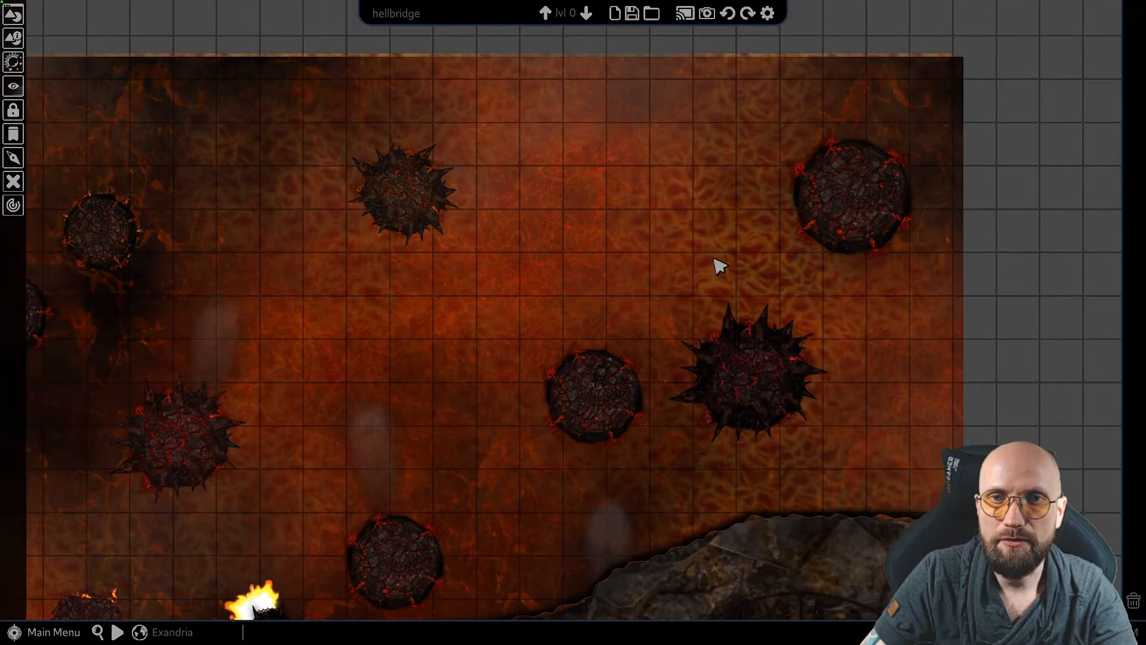
middle_click_drag(440, 256, 716, 137)
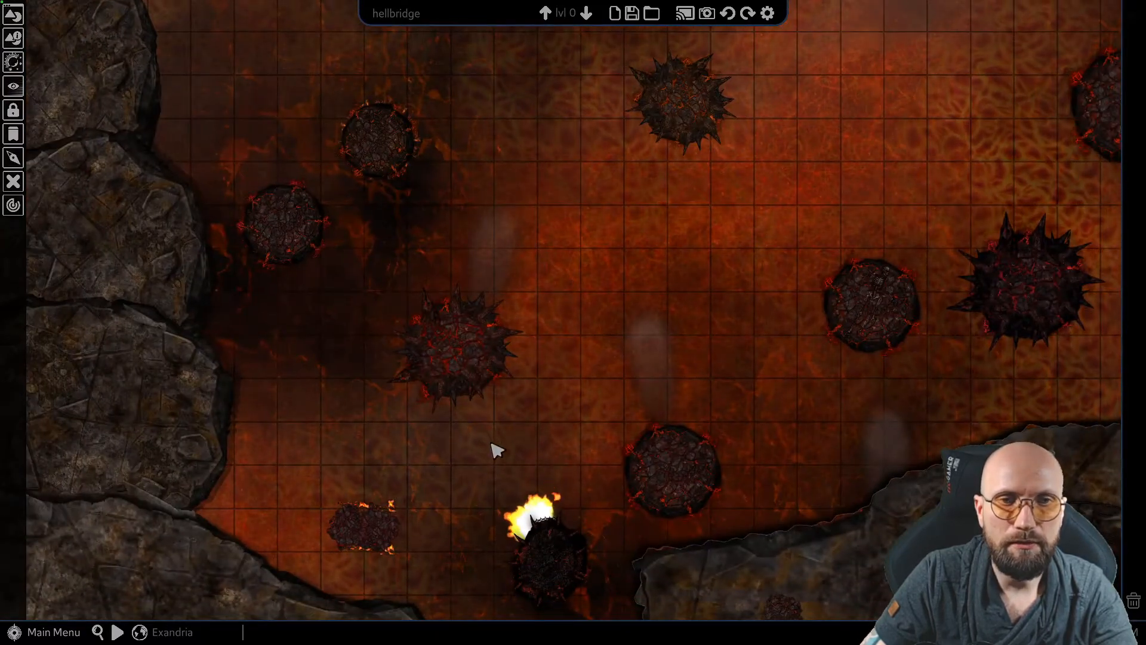
middle_click_drag(492, 443, 569, 305)
middle_click_drag(505, 482, 498, 396)
middle_click_drag(512, 336, 505, 421)
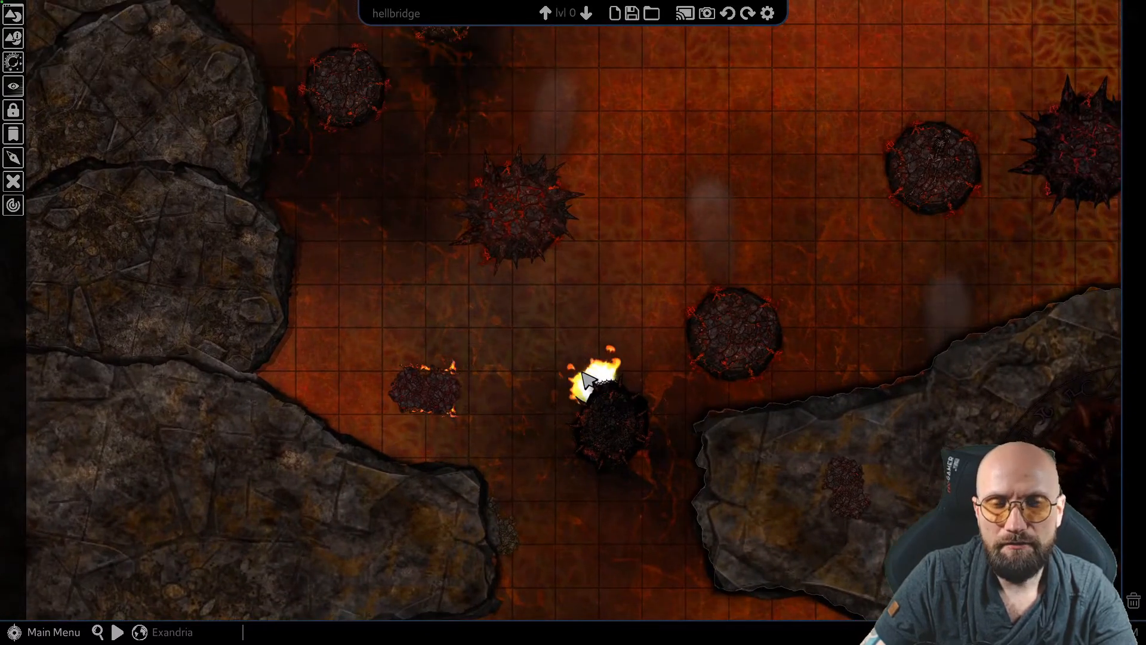
middle_click_drag(595, 304, 537, 328)
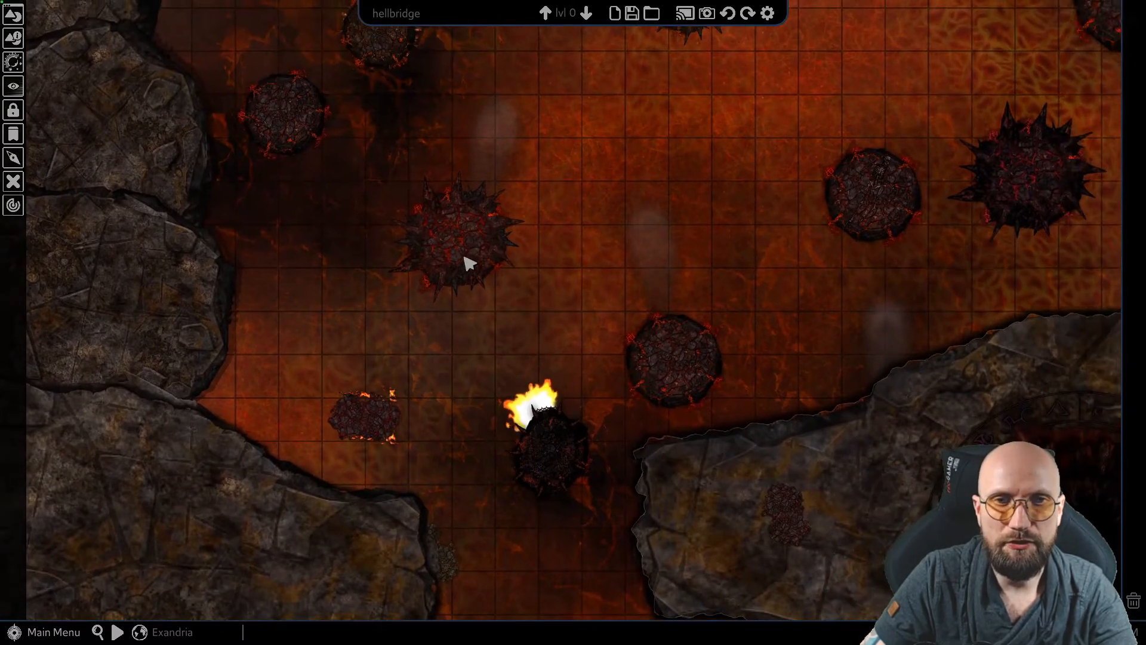
middle_click_drag(452, 232, 518, 277)
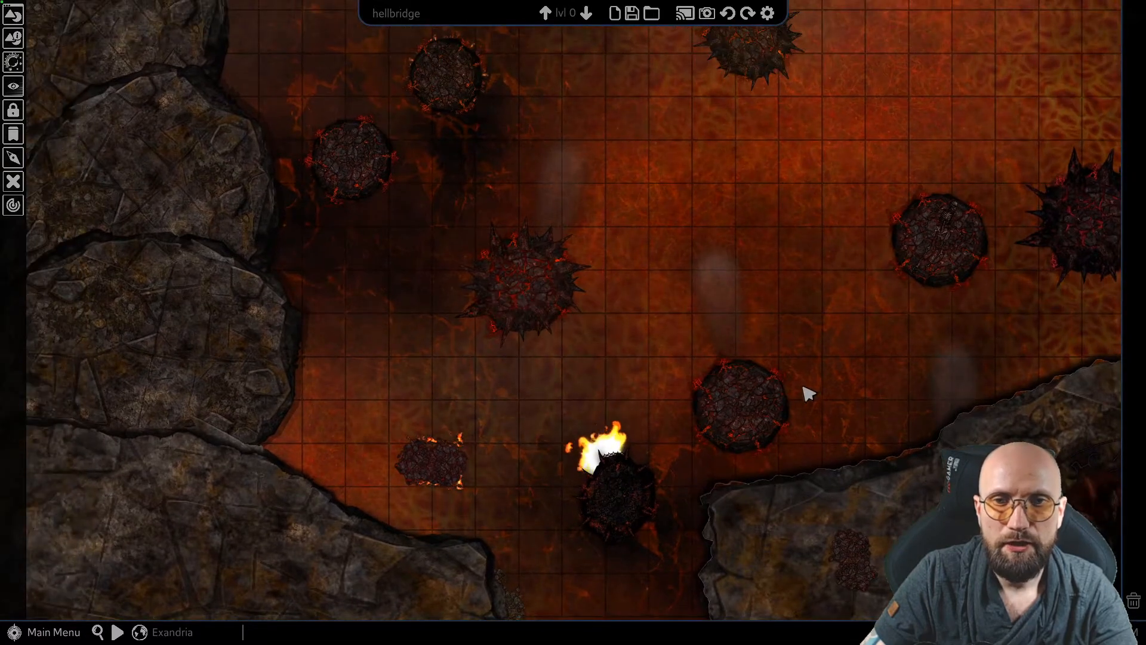
Select the round Hell-Platform nearest the eastern rock ledge and move its edit window closer to it
left_click(752, 404)
mouse_move(768, 410)
left_mouse_down()
mouse_move(652, 352)
mouse_move(733, 424)
mouse_move(782, 401)
mouse_move(764, 406)
left_mouse_up()
middle_click_drag(889, 340, 729, 291)
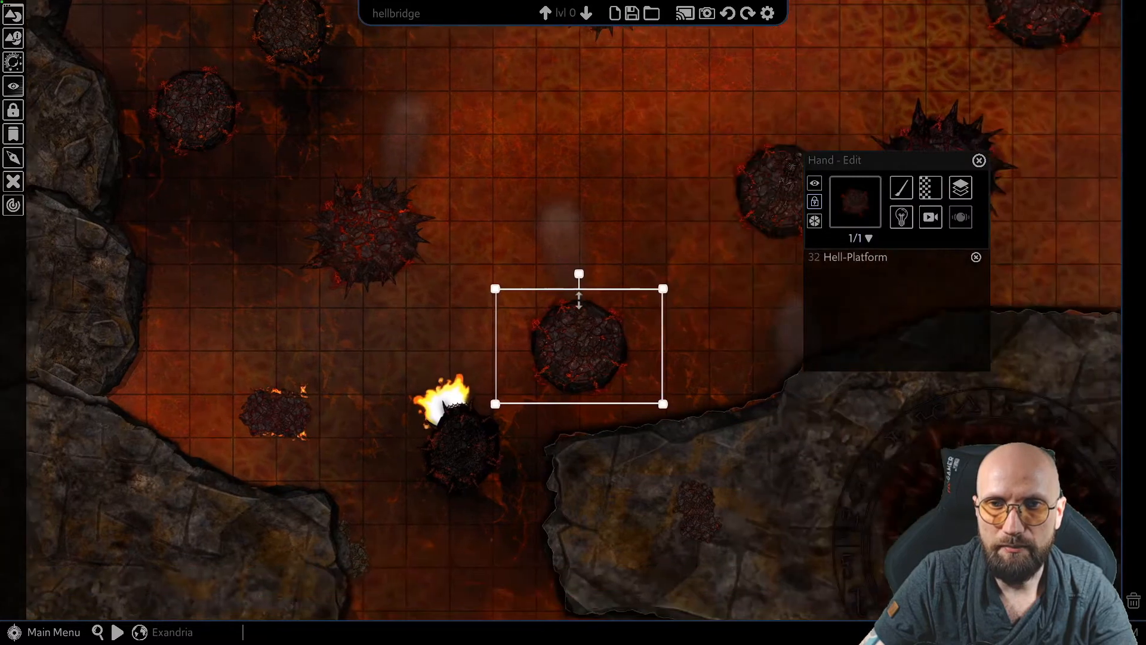
key("alt")
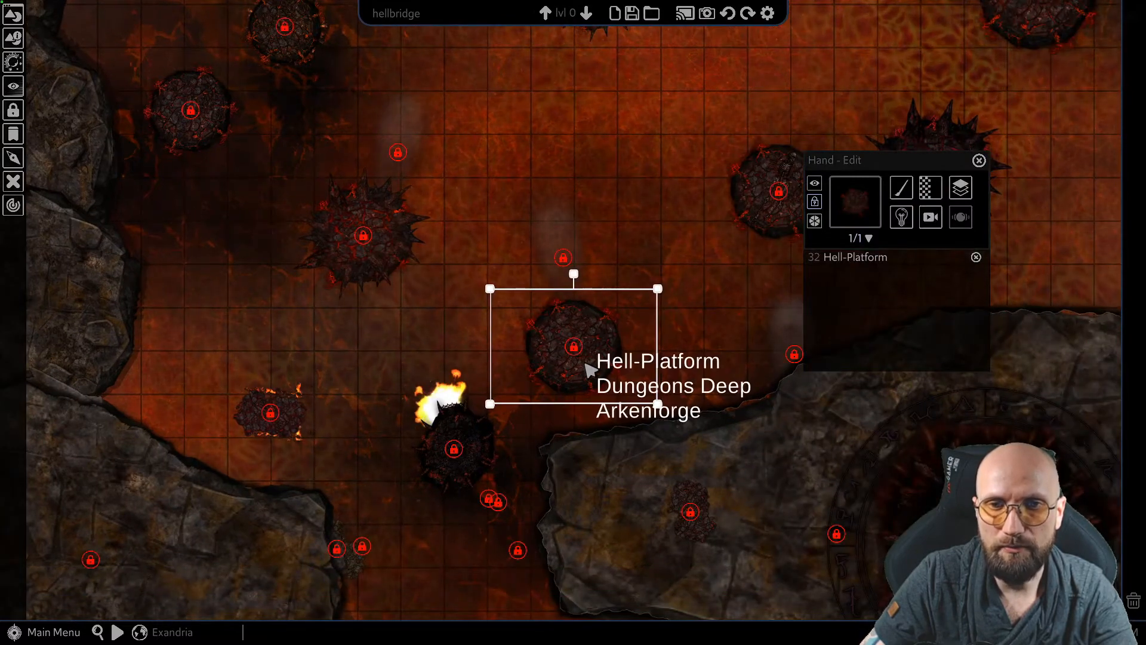
scroll(643, 367, "up", 3)
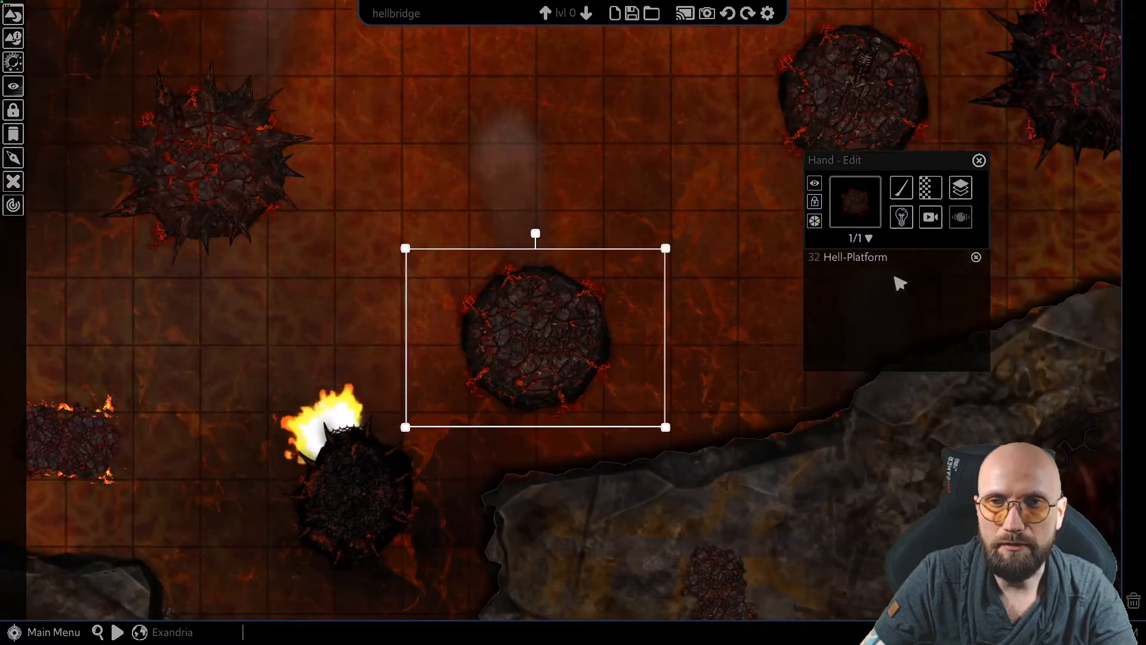
left_click_drag(944, 206, 891, 133)
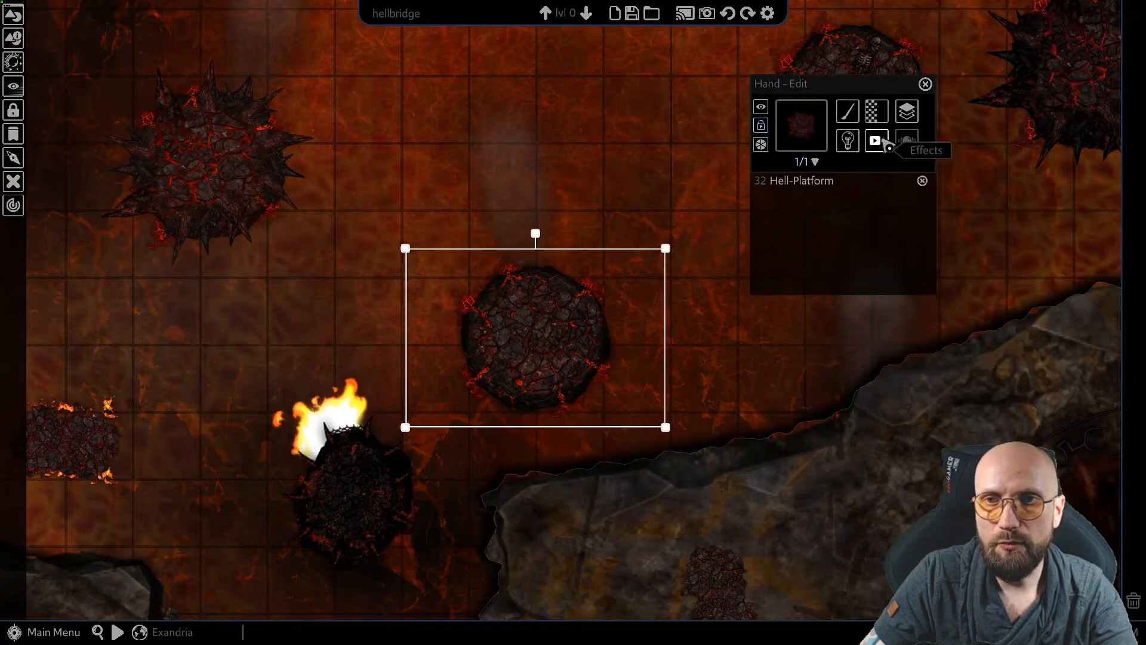
Set the shake effect intensity of the selected Hell-Platform to 0.07 and deselect the platform
left_click(884, 140)
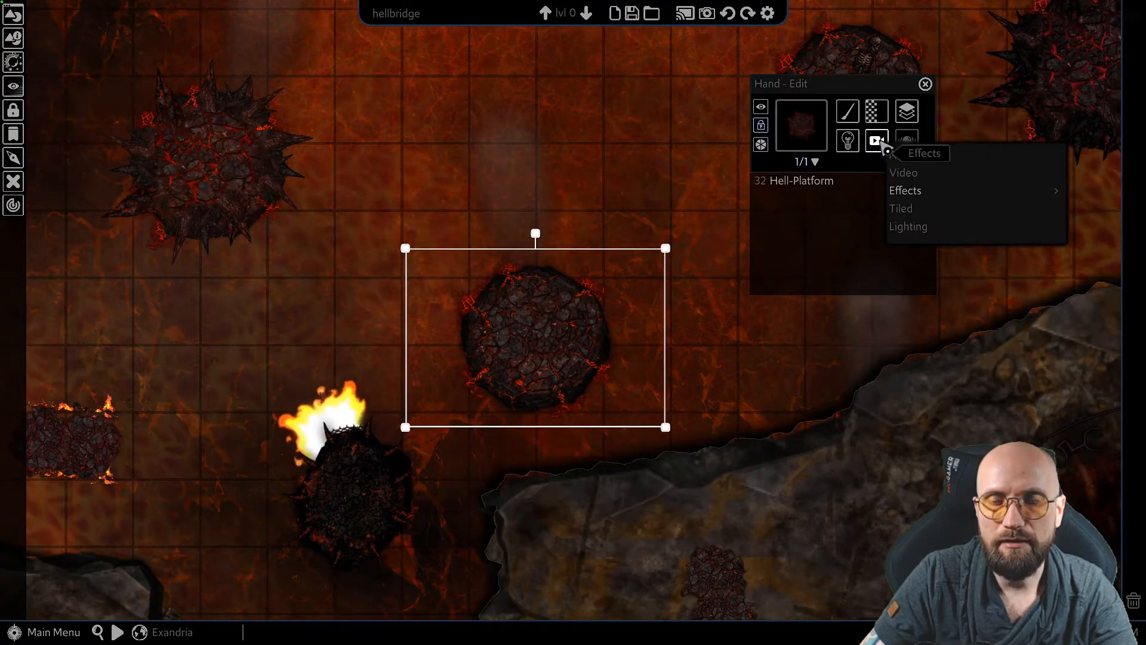
left_click(907, 191)
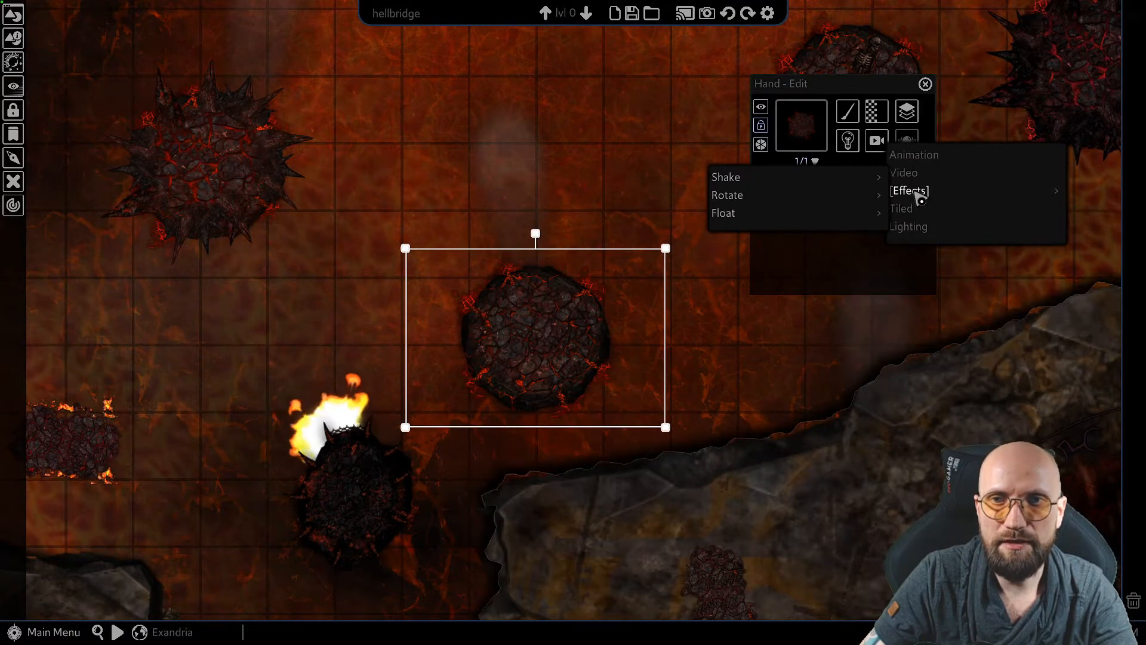
left_click(757, 179)
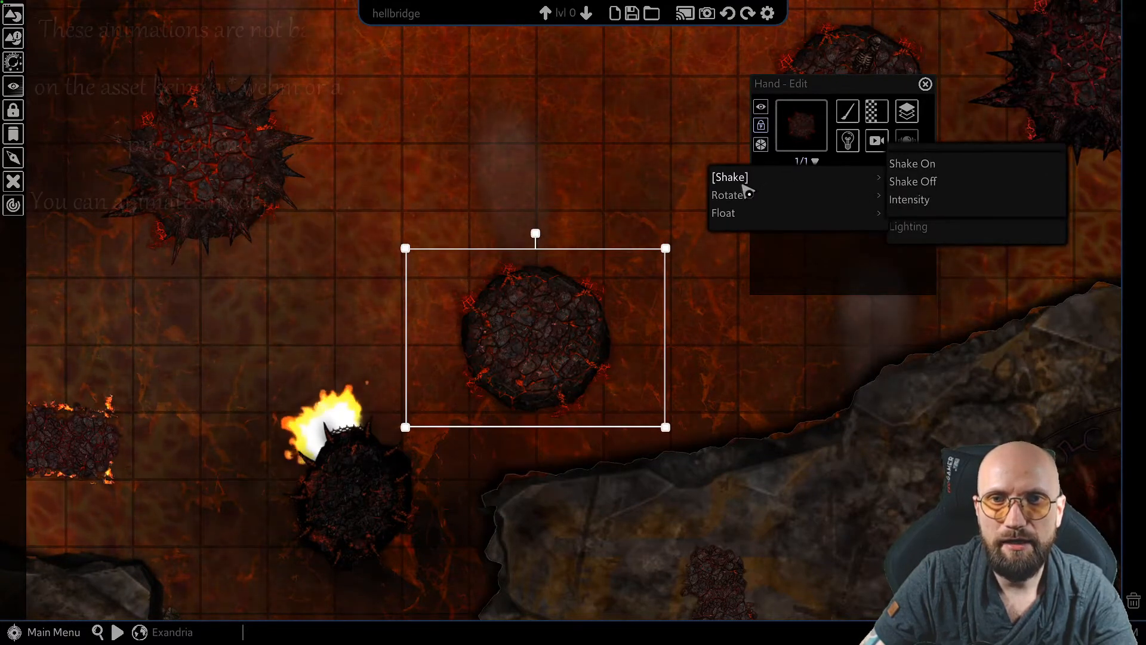
mouse_move(739, 214)
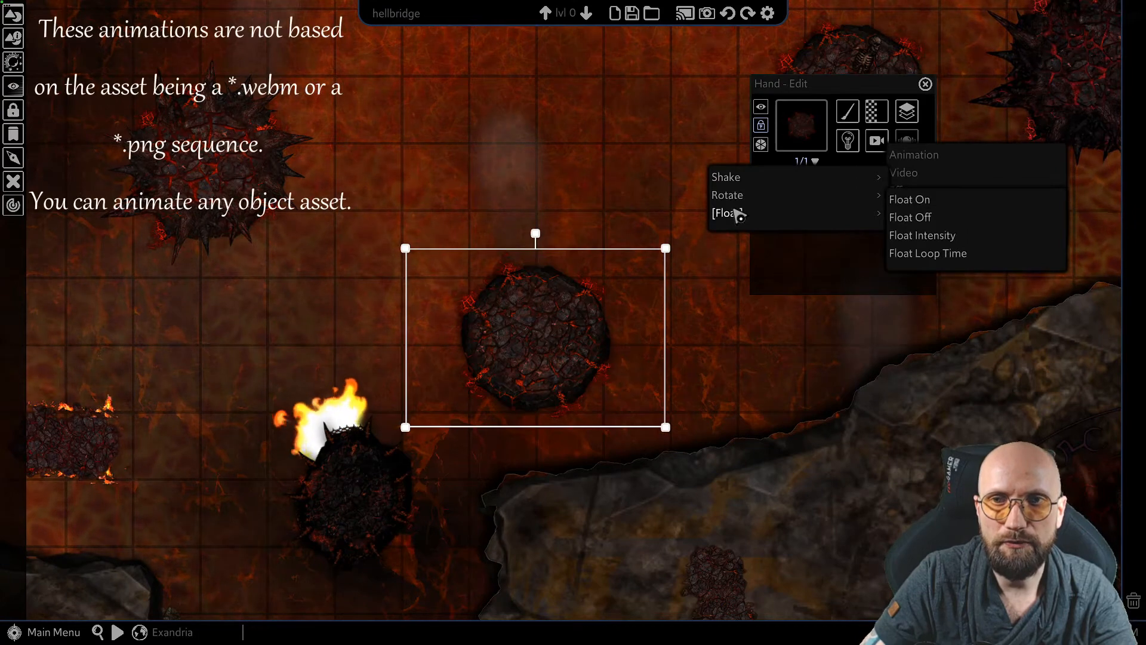
mouse_move(747, 186)
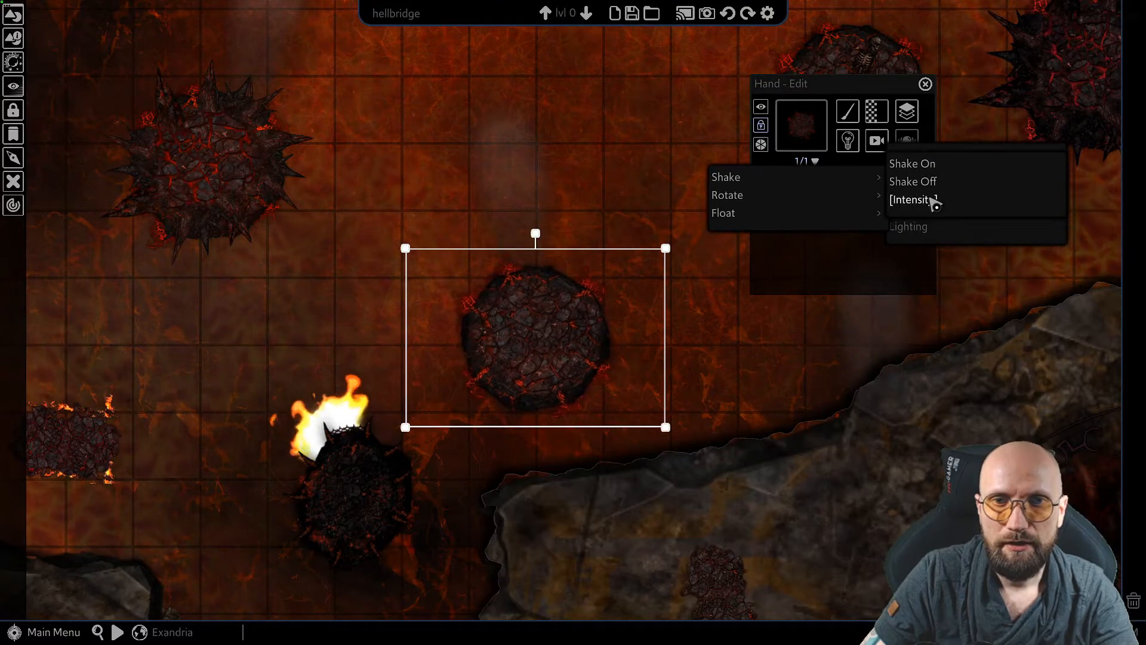
left_click(931, 200)
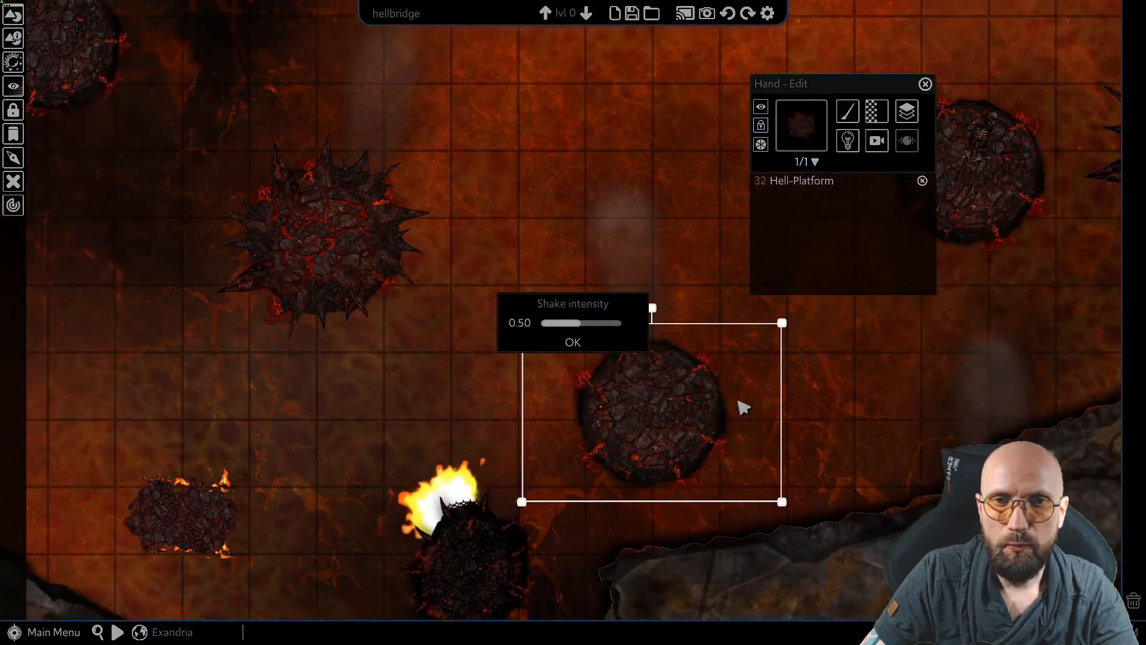
left_click_drag(580, 323, 544, 338)
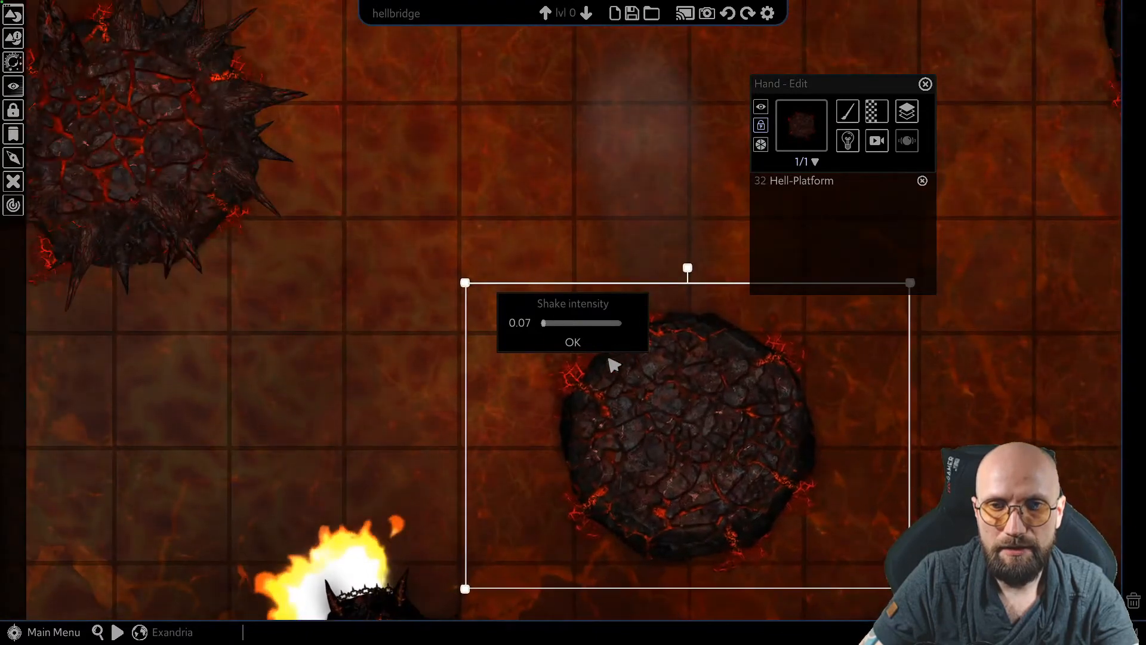
left_click(588, 343)
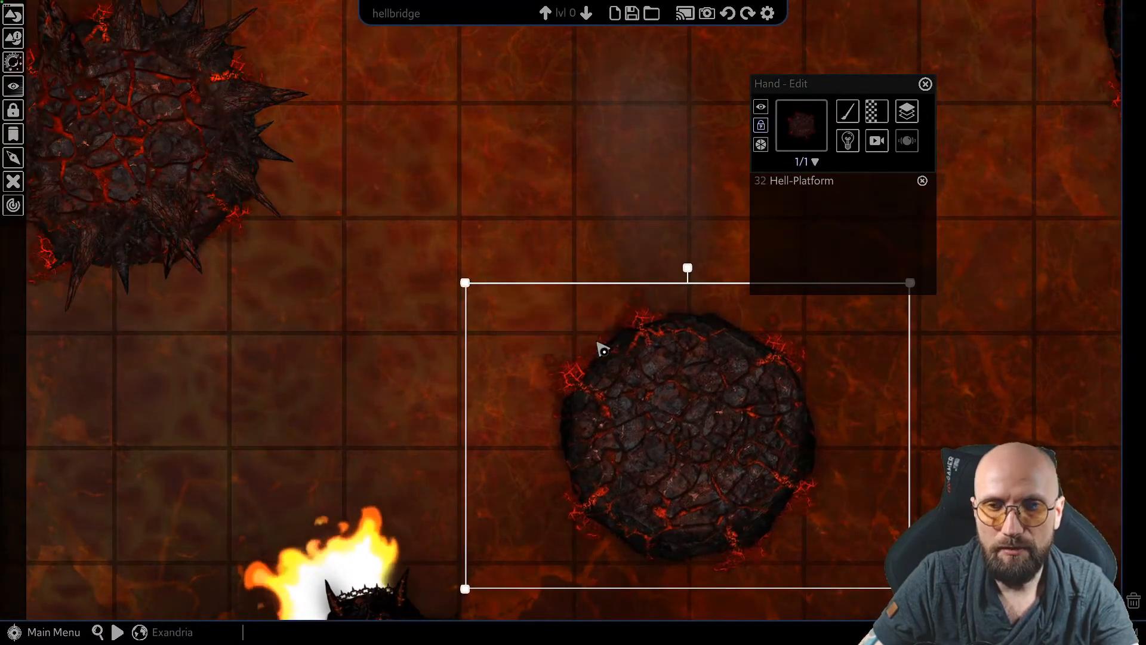
key("Escape")
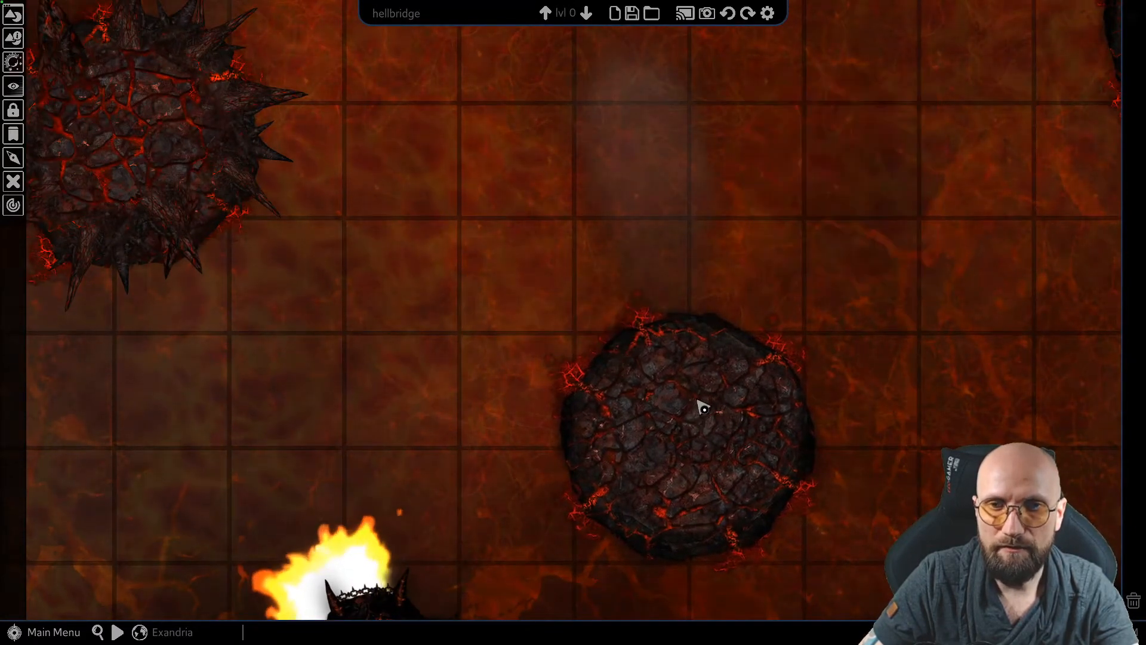
Reselect the round Hell-Platform and turn on its rotate effect
left_click(669, 468)
left_click(881, 143)
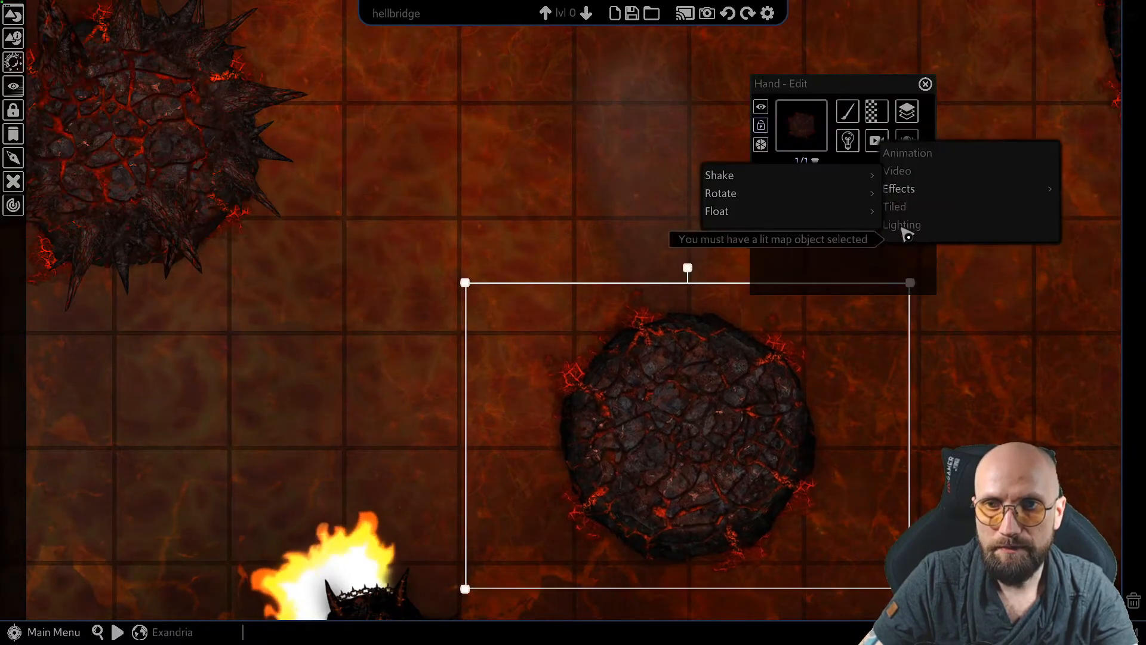
mouse_move(859, 192)
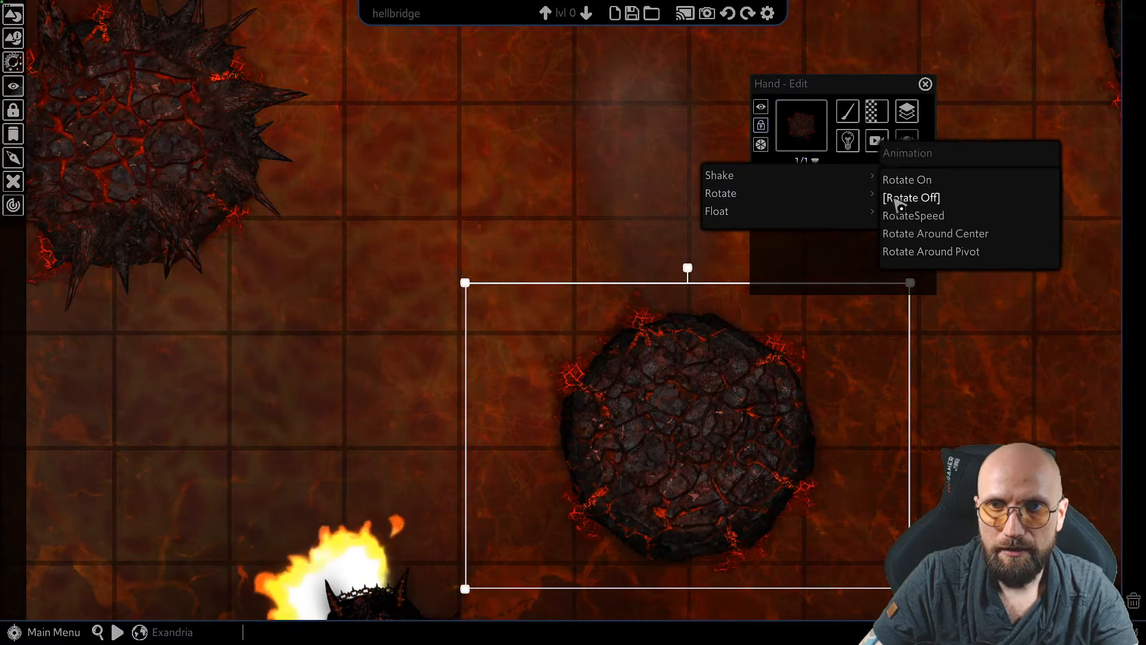
left_click(925, 183)
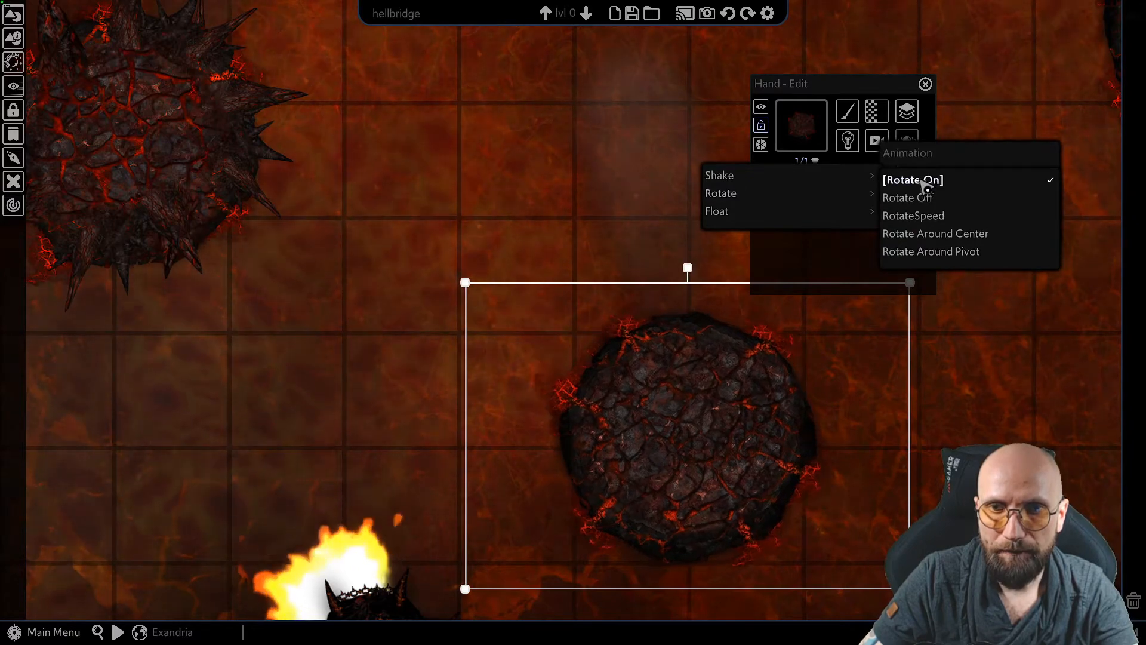
Set the round platform's rotation speed to 2 degrees per second
left_click(928, 217)
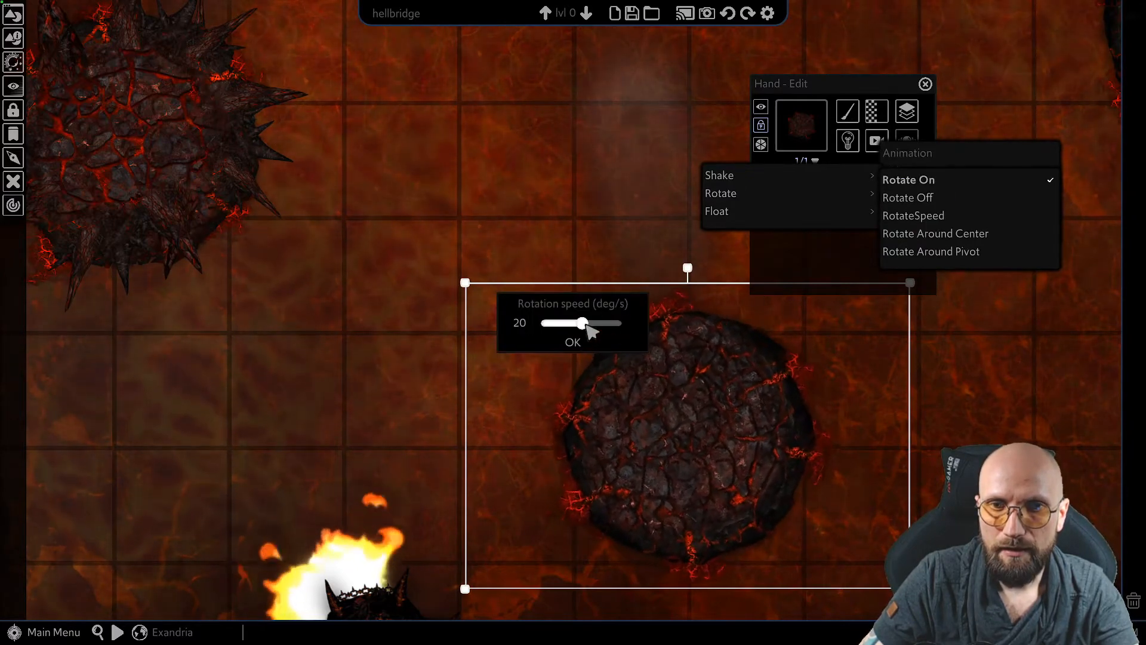
mouse_move(585, 328)
left_mouse_down()
mouse_move(545, 326)
mouse_move(593, 327)
mouse_move(568, 323)
left_mouse_up()
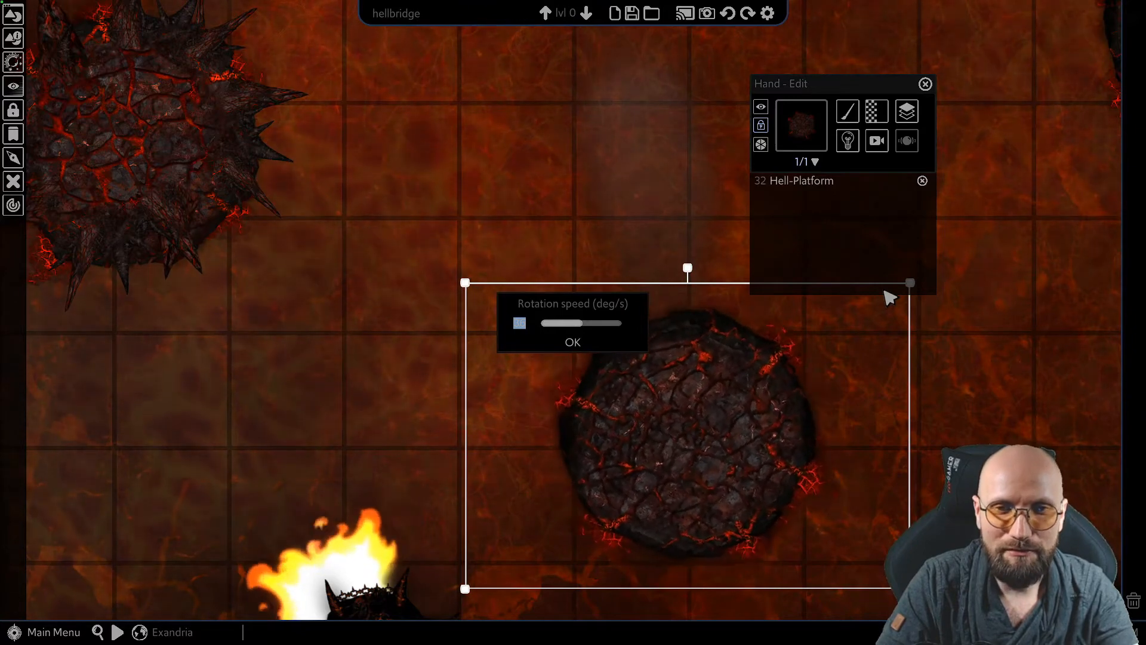
type("11")
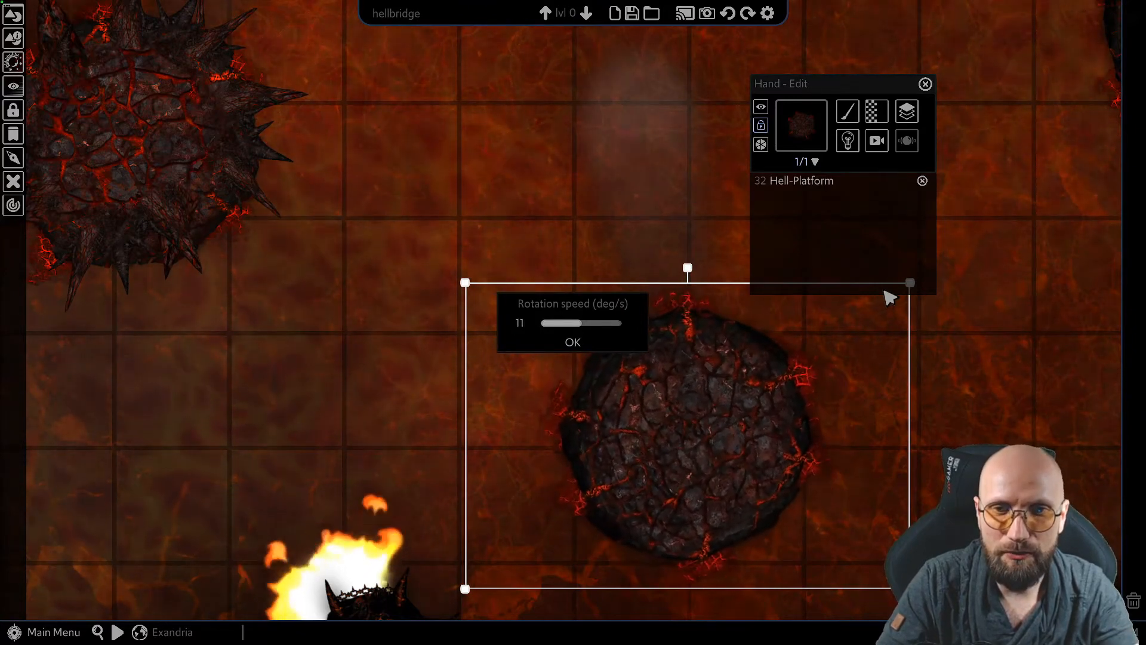
key("BackSpace")
key("BackSpace")
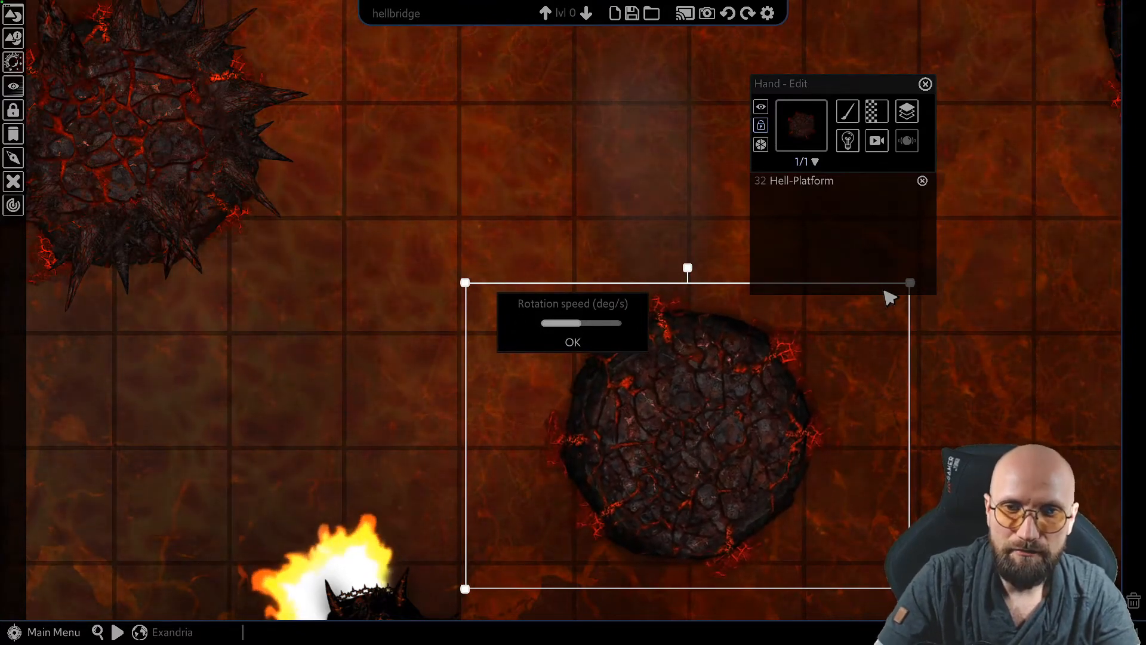
type("2")
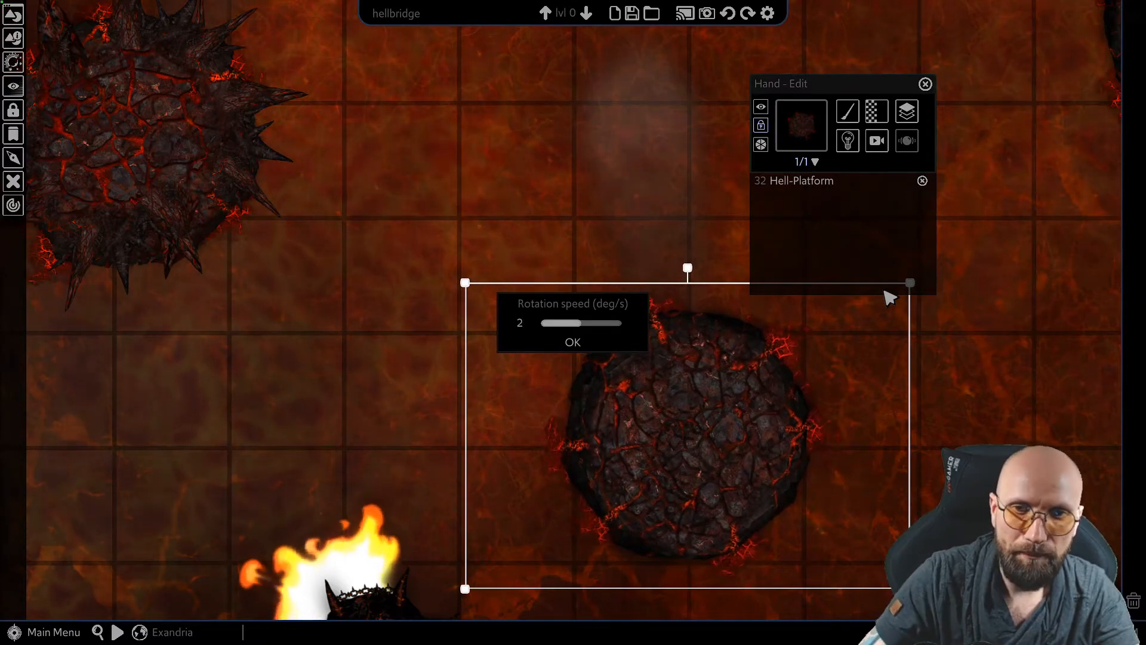
scroll(293, 356, "down", 2)
scroll(305, 406, "down", 4)
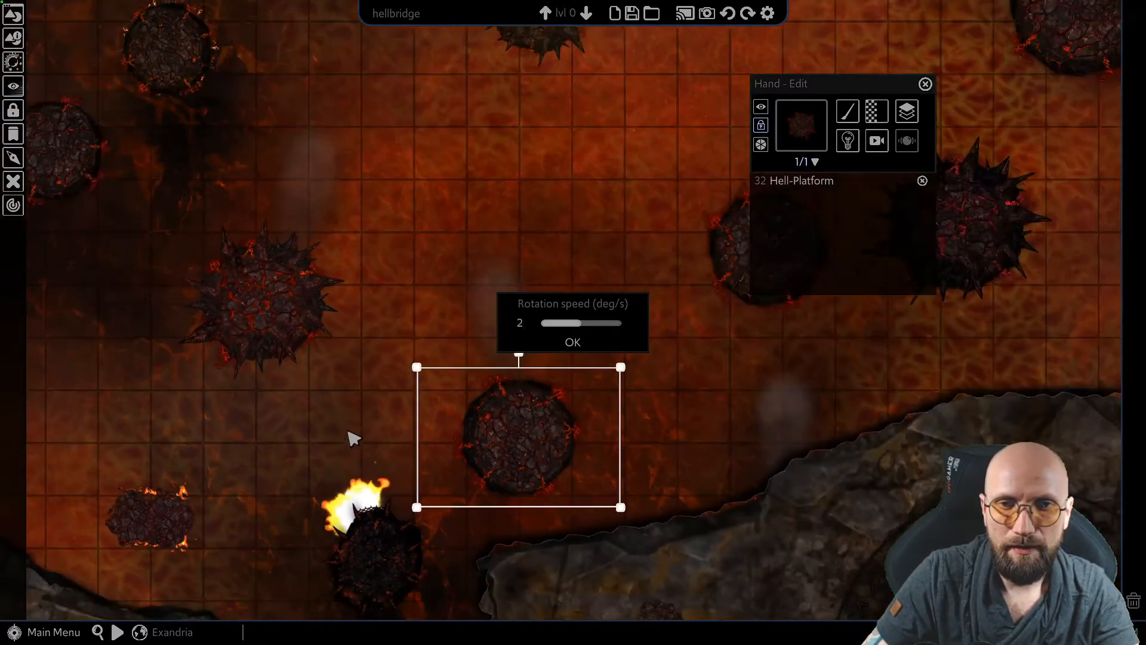
middle_click_drag(353, 437, 622, 358)
scroll(625, 365, "down", 1)
scroll(628, 370, "down", 1)
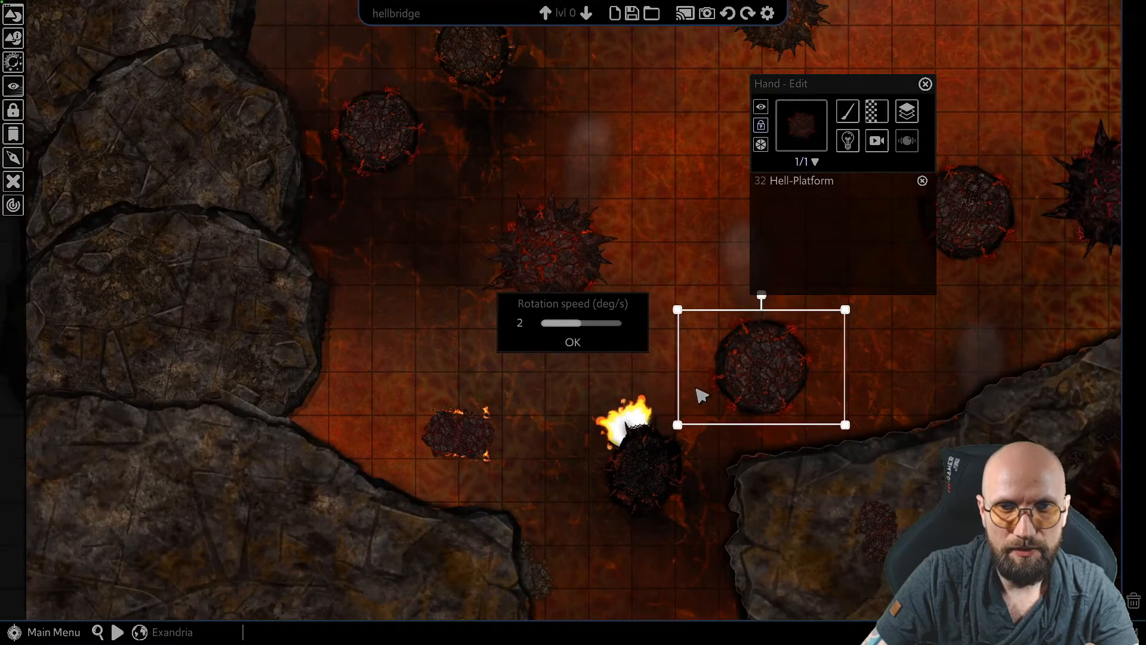
middle_click_drag(701, 395, 573, 422)
left_click(576, 343)
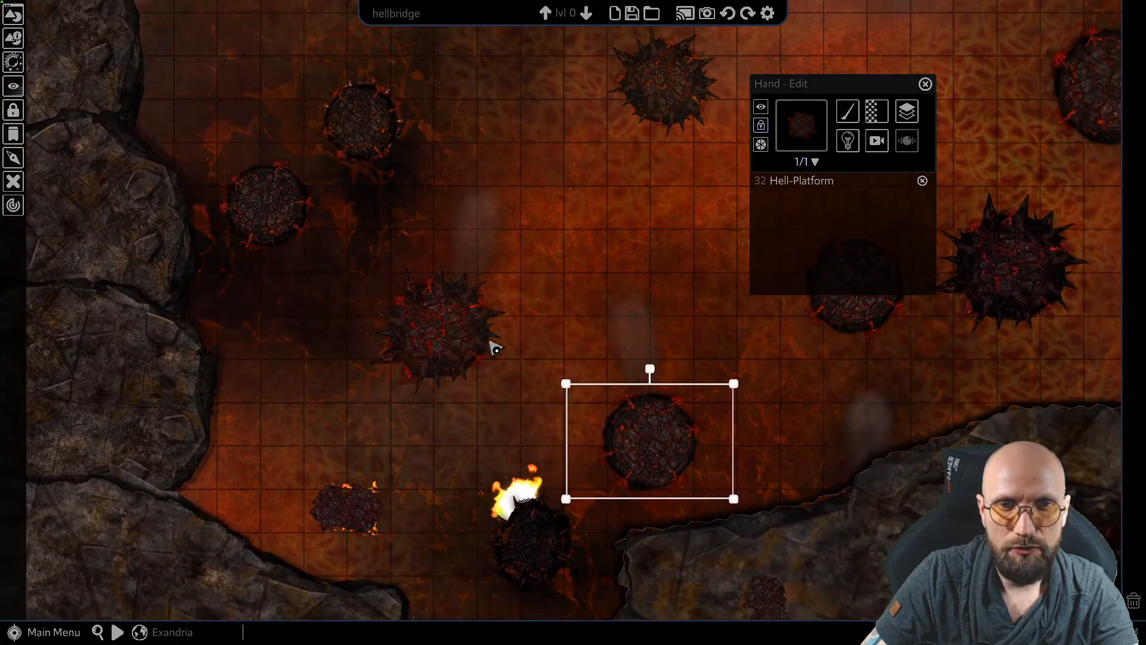
Select the spiked Hell-Platform3 and the two small round platforms northwest of it, and turn on rotation for all three
left_click(445, 345)
left_click(375, 130, "shift")
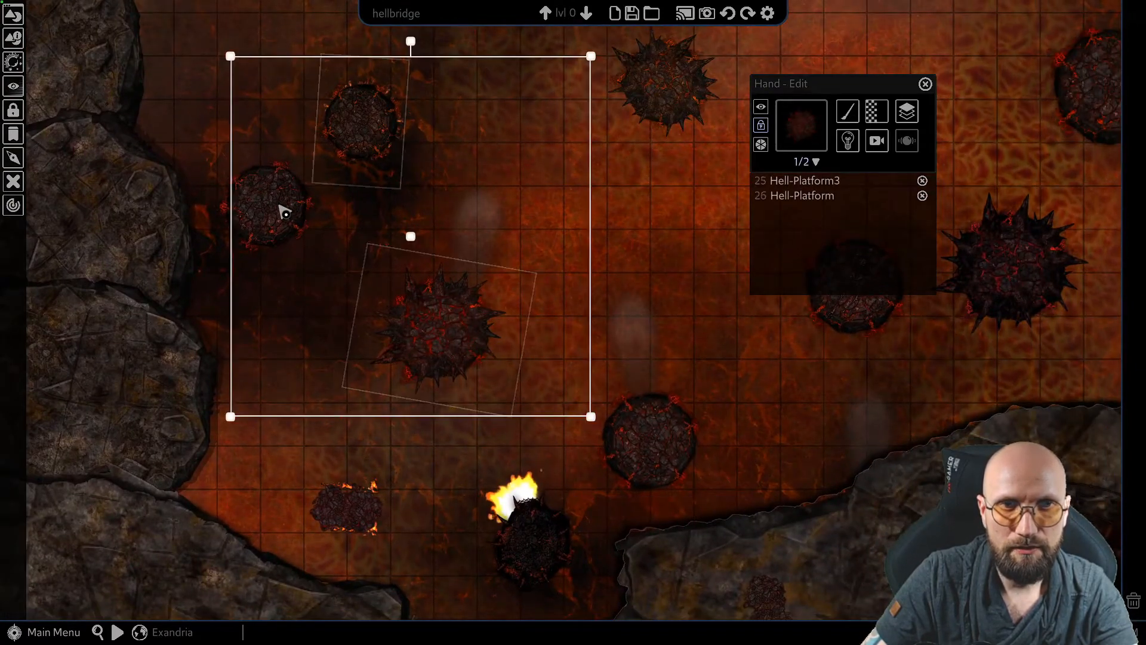
left_click(277, 209, "shift")
left_click(881, 148)
mouse_move(957, 206)
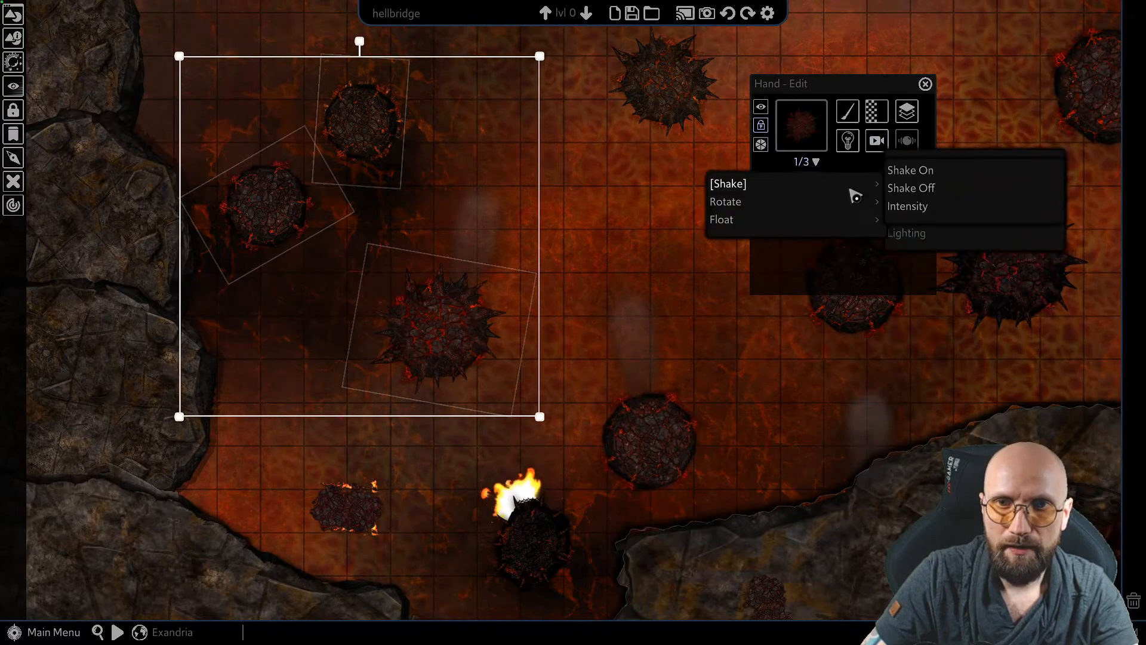
mouse_move(757, 204)
left_click(917, 190)
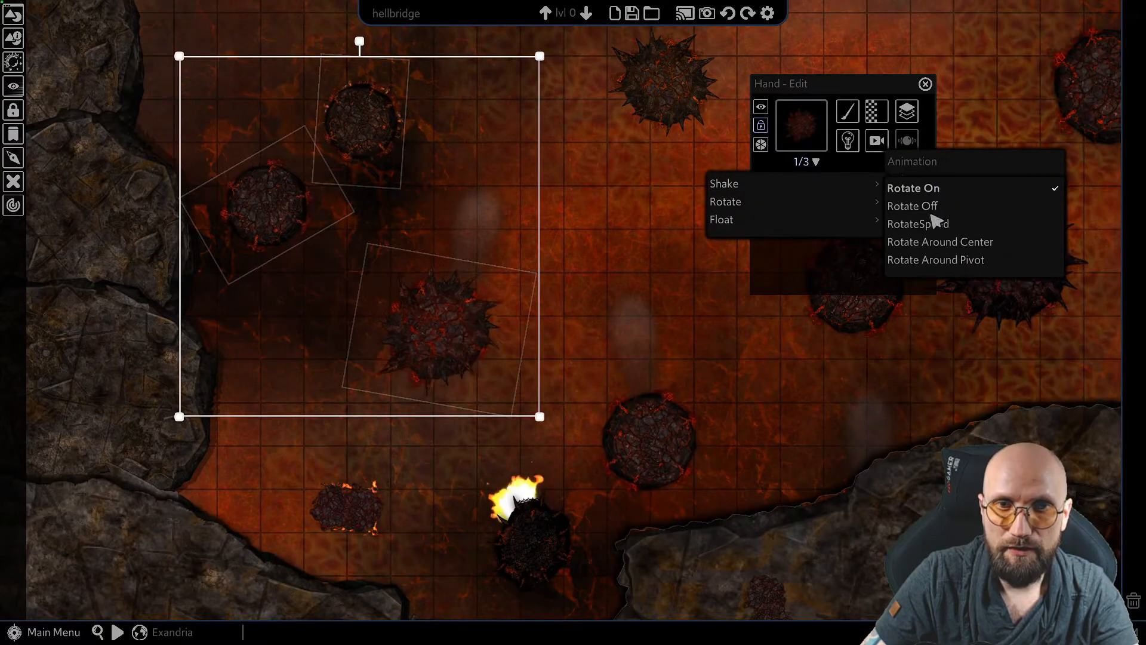
Set the rotation speed of the three selected platforms to 2 degrees per second
left_click(929, 230)
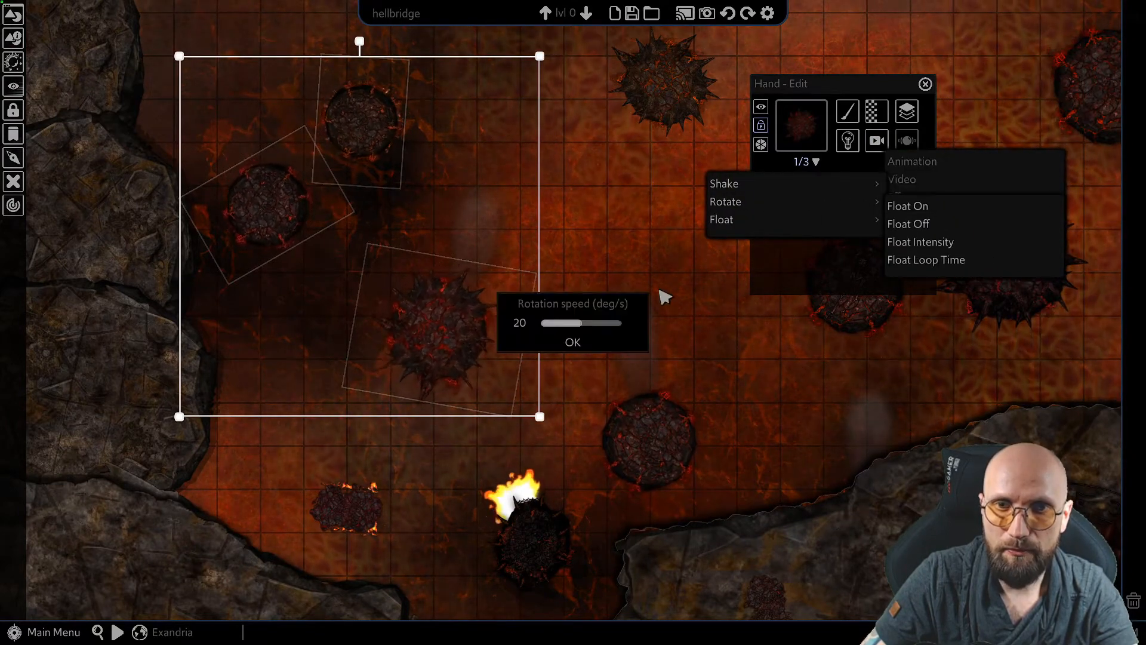
double_click(518, 323)
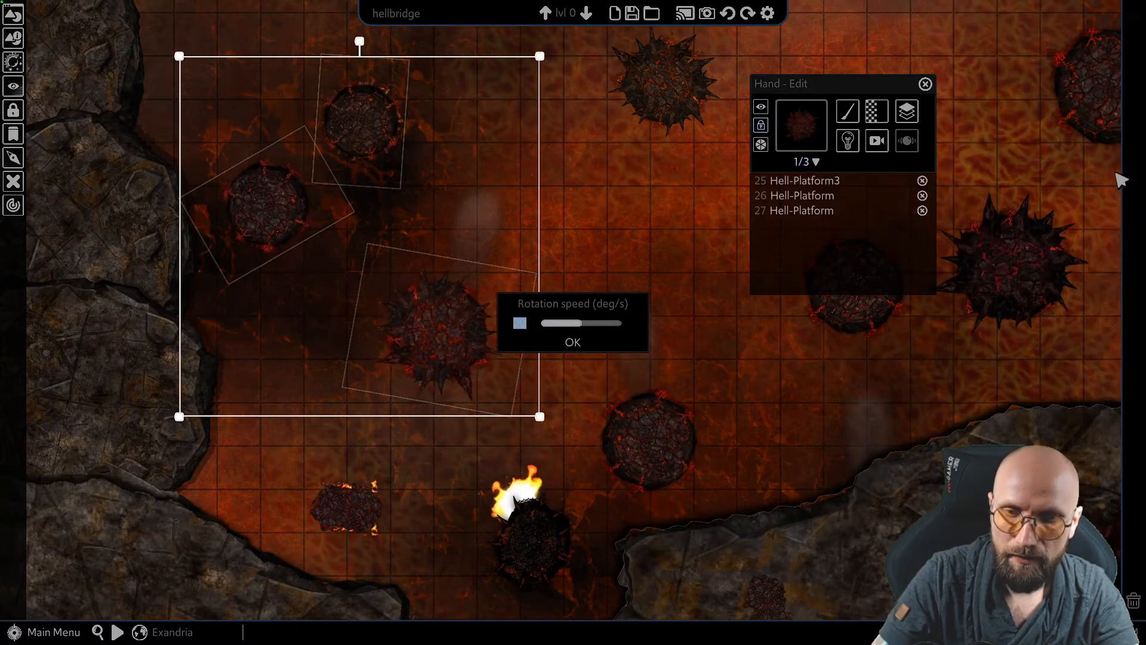
type("2")
left_click(573, 343)
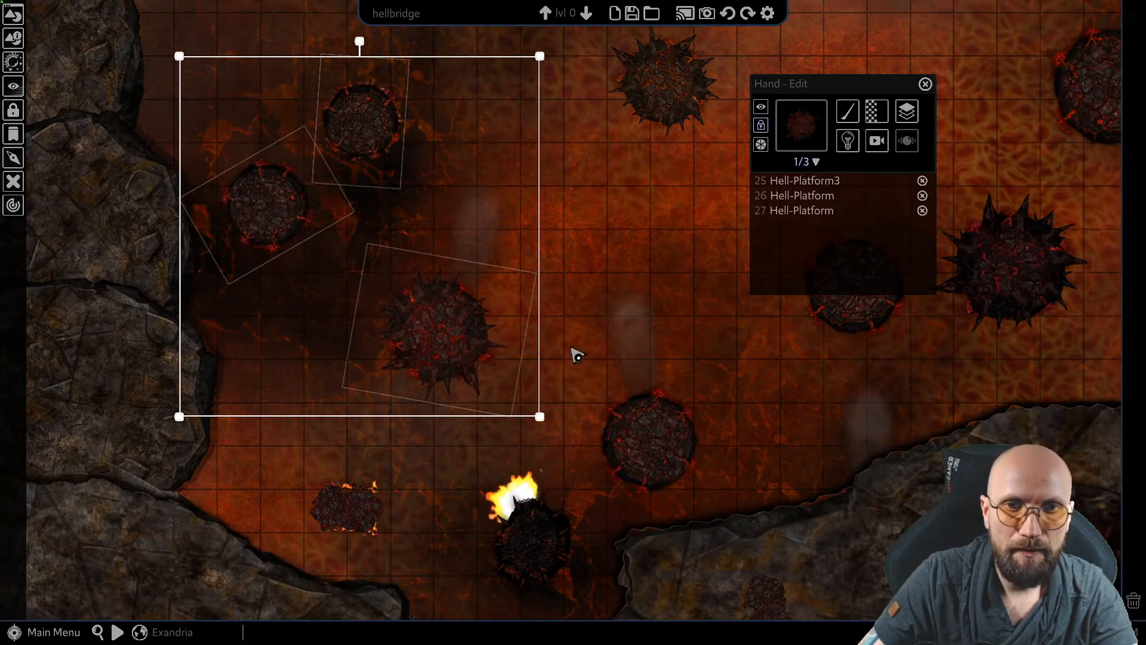
Select only the spiked Hell-Platform3 and set its rotation speed to -2 degrees per second
left_click(584, 325)
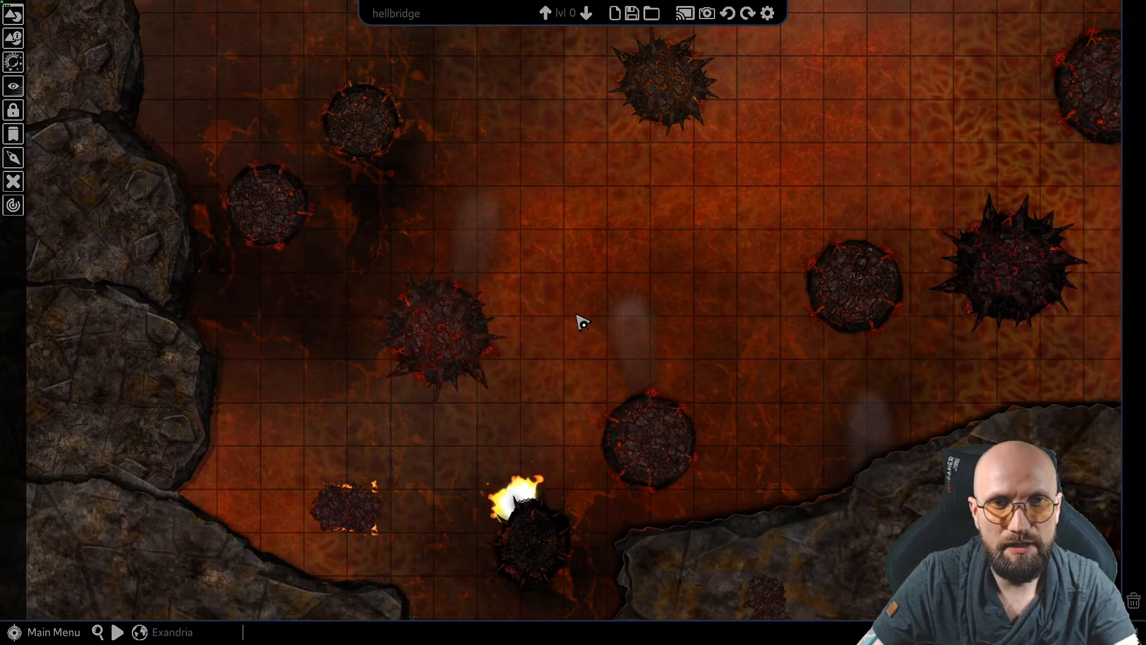
middle_click_drag(488, 314, 550, 290)
scroll(684, 326, "down", 1)
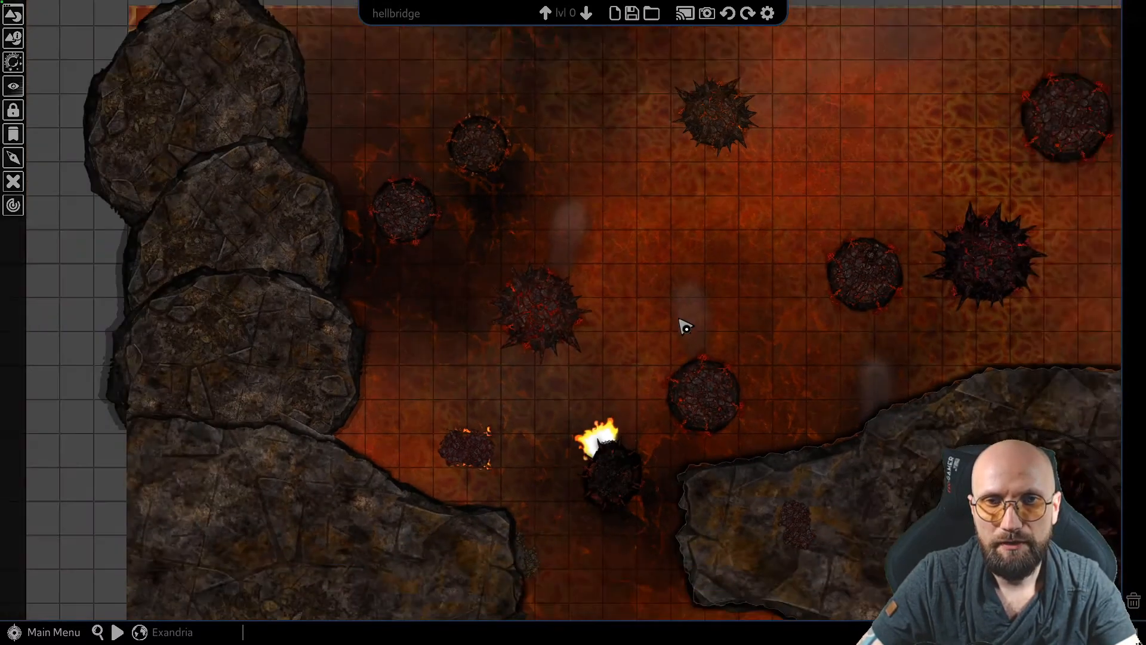
scroll(421, 439, "down", 2)
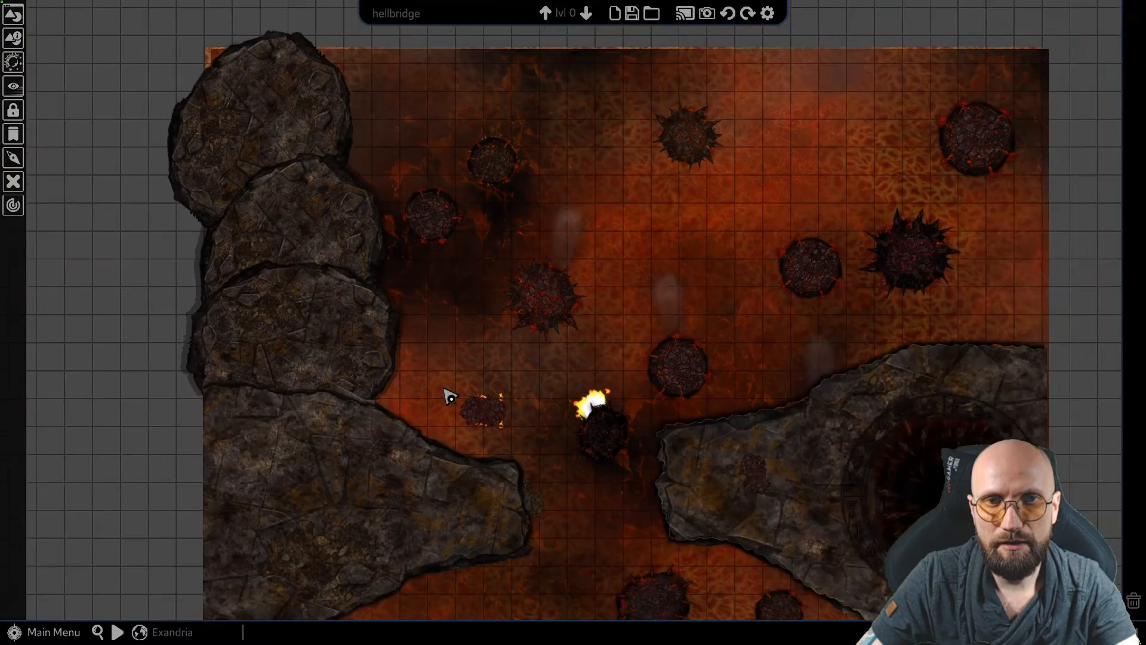
left_click(546, 303)
scroll(545, 335, "up", 2)
scroll(540, 329, "up", 2)
left_click(881, 148)
mouse_move(923, 199)
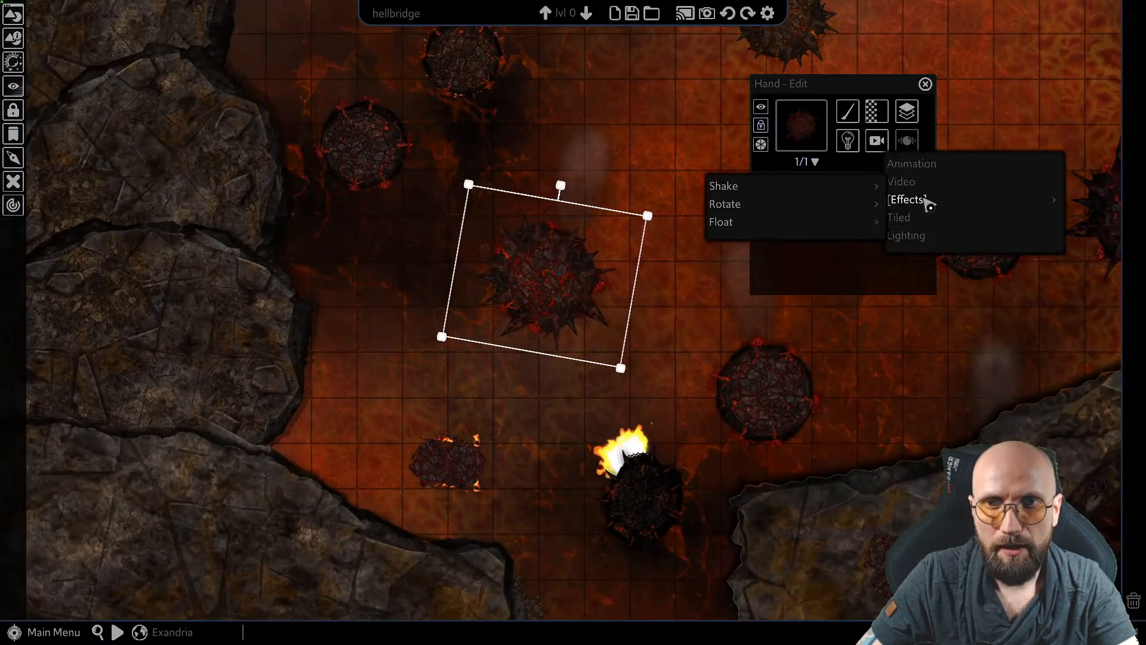
mouse_move(734, 204)
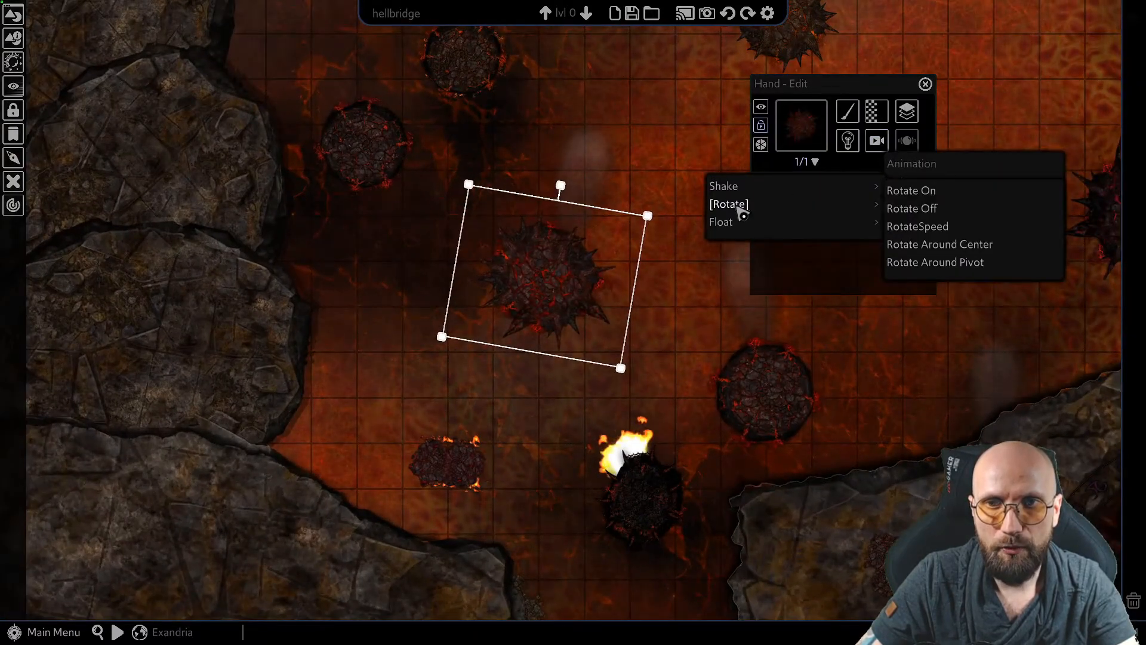
left_click(941, 235)
left_click(520, 322)
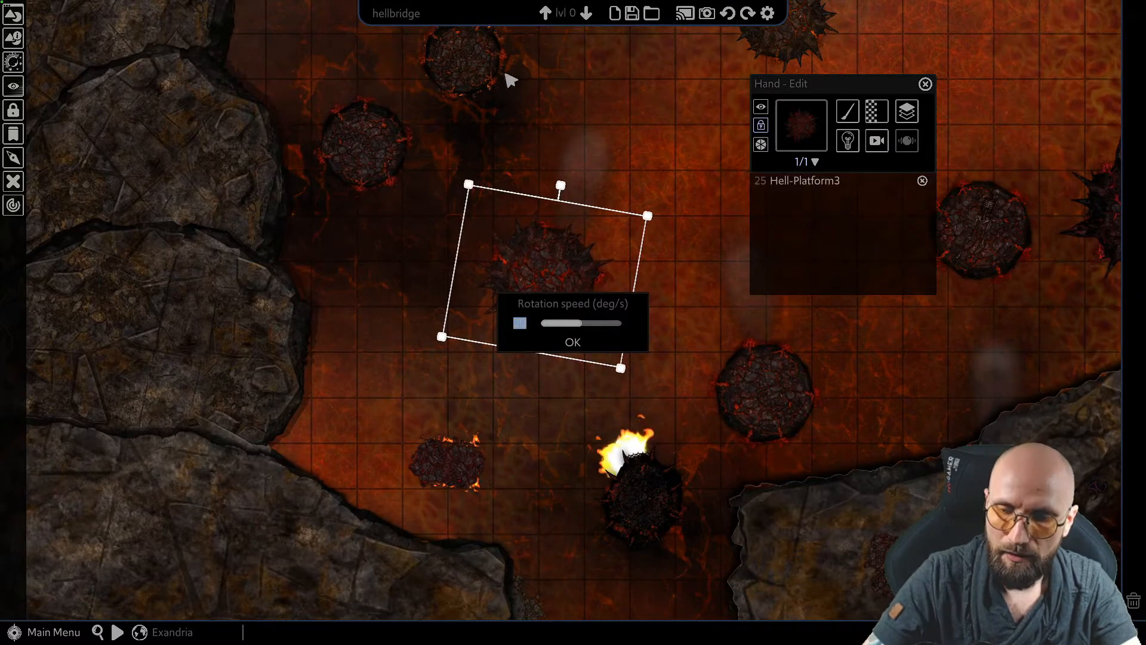
type("-2")
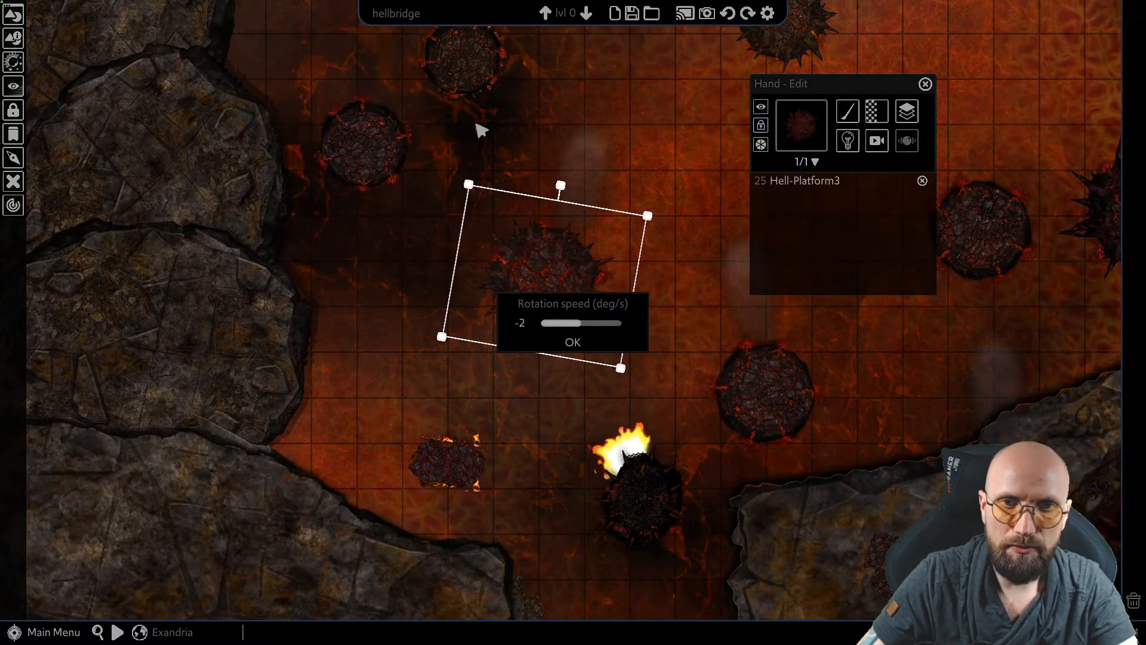
left_click(540, 341)
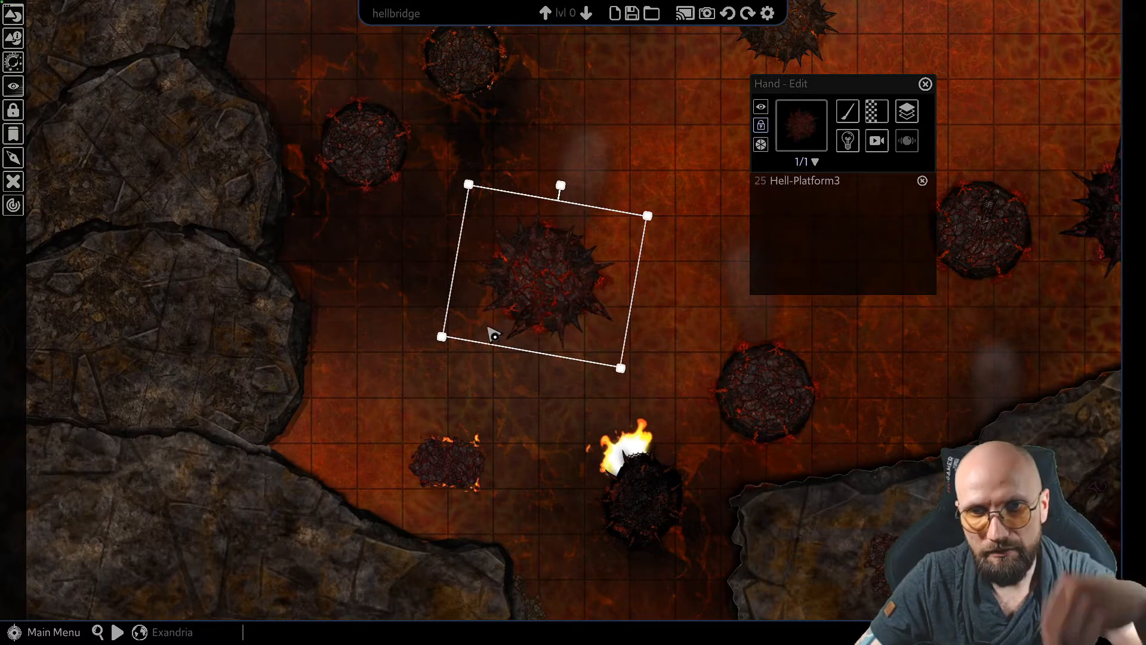
Reselect the spiked Hell-Platform3 and open its rotate effect options to examine the rotation centre choices
left_click_drag(579, 366, 526, 388)
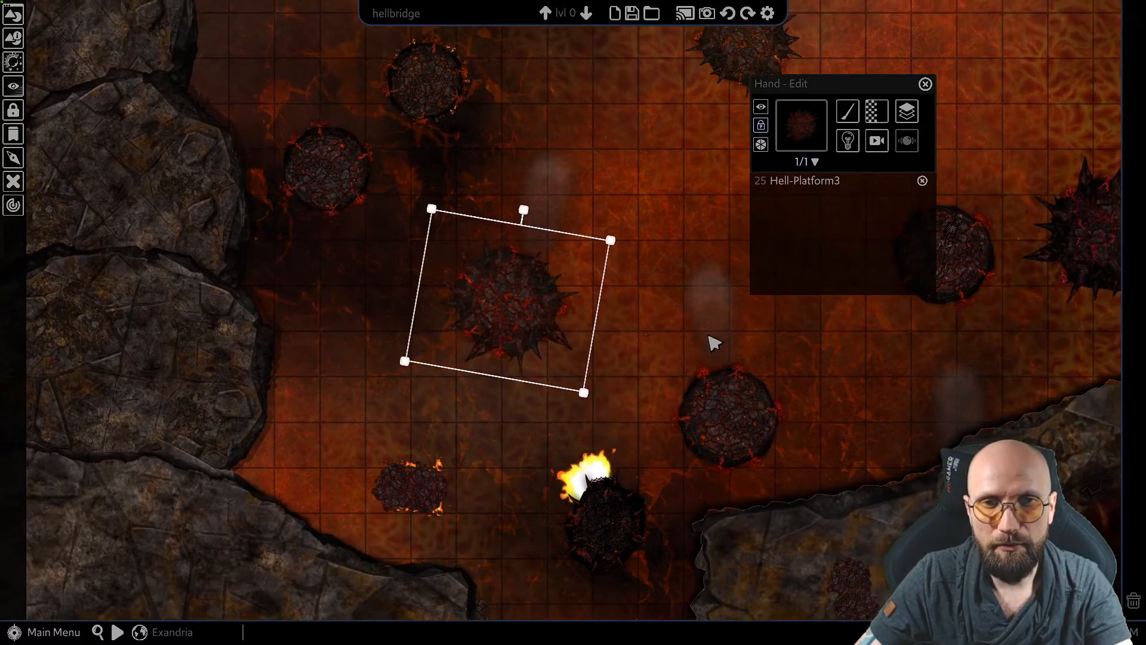
left_click(707, 337)
right_click_drag(644, 303, 603, 296)
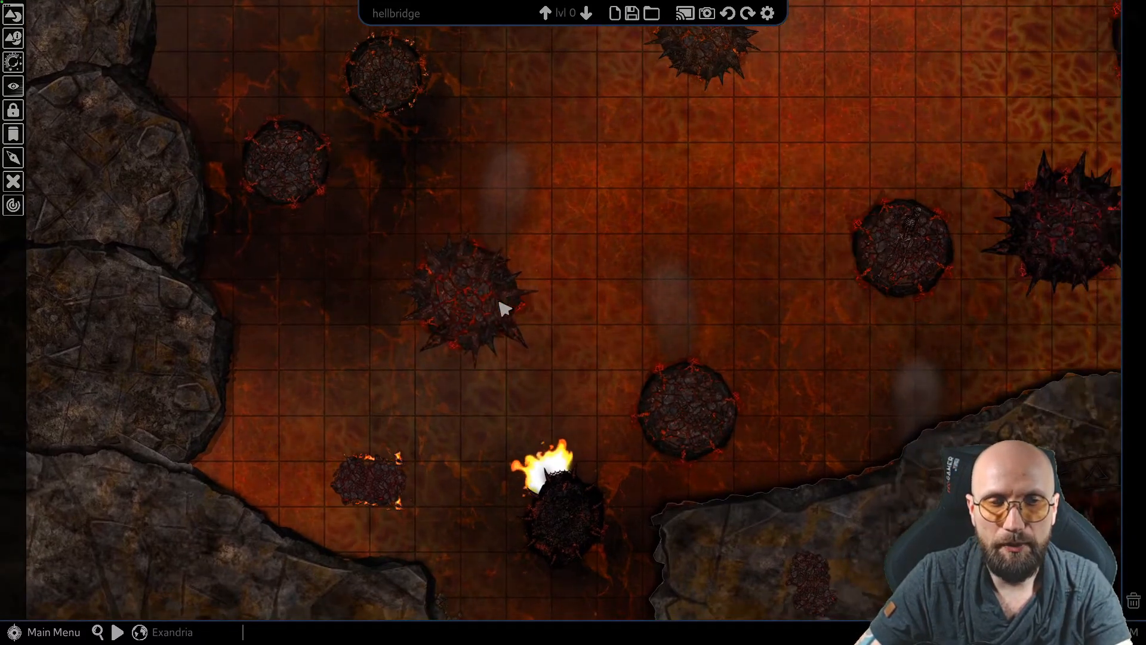
left_click(500, 284)
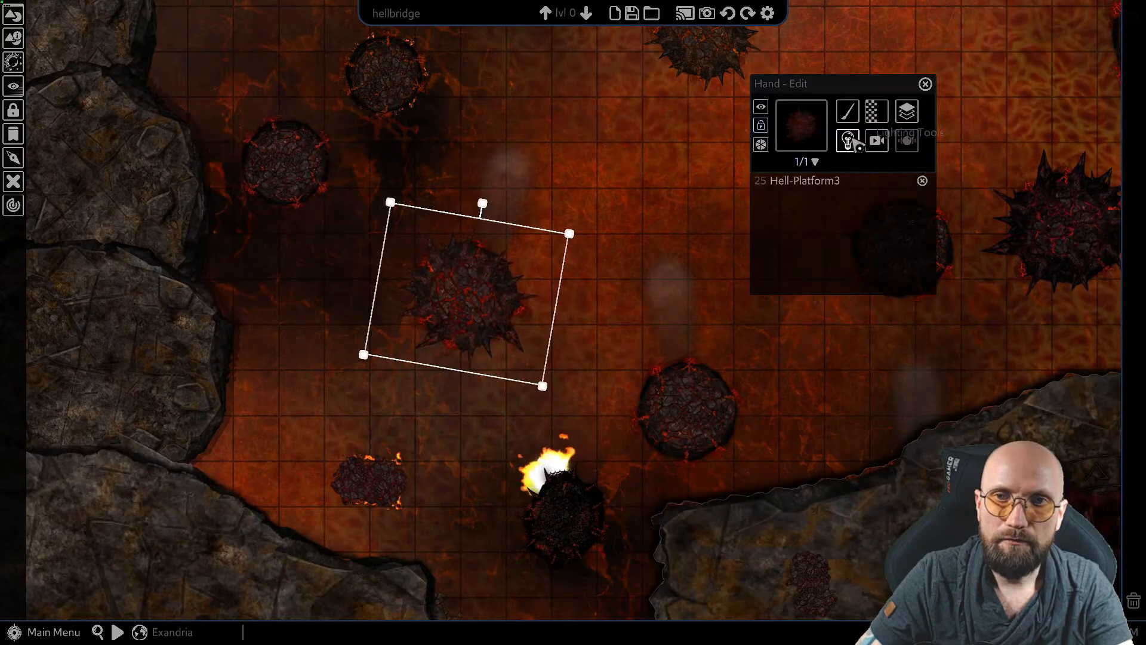
left_click(875, 142)
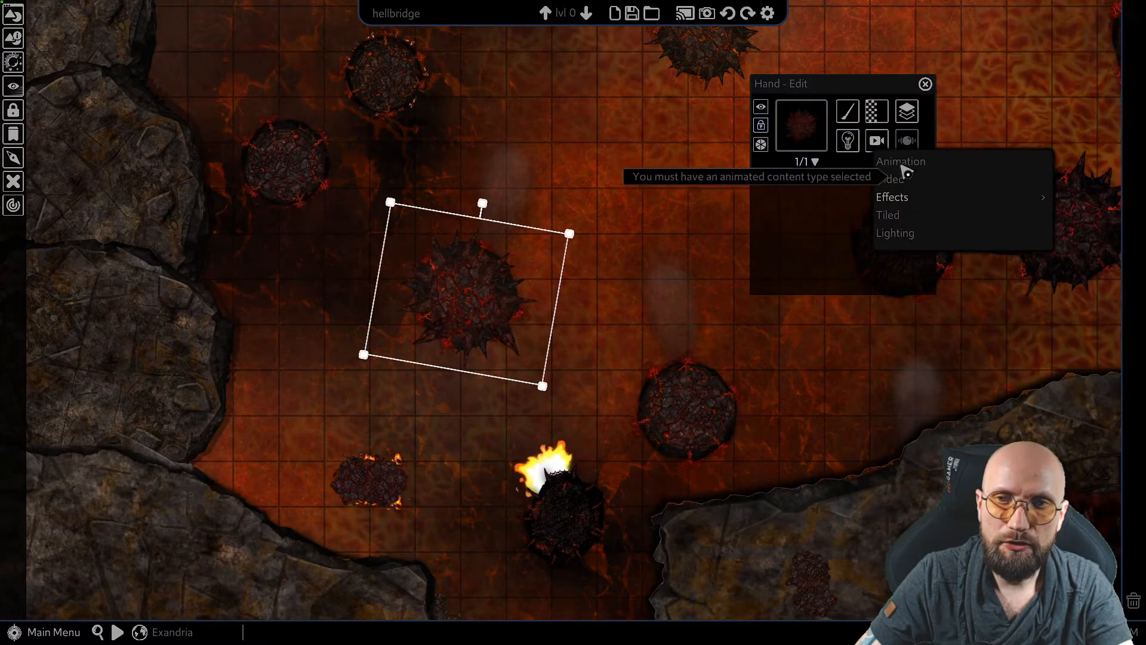
mouse_move(889, 197)
mouse_move(812, 208)
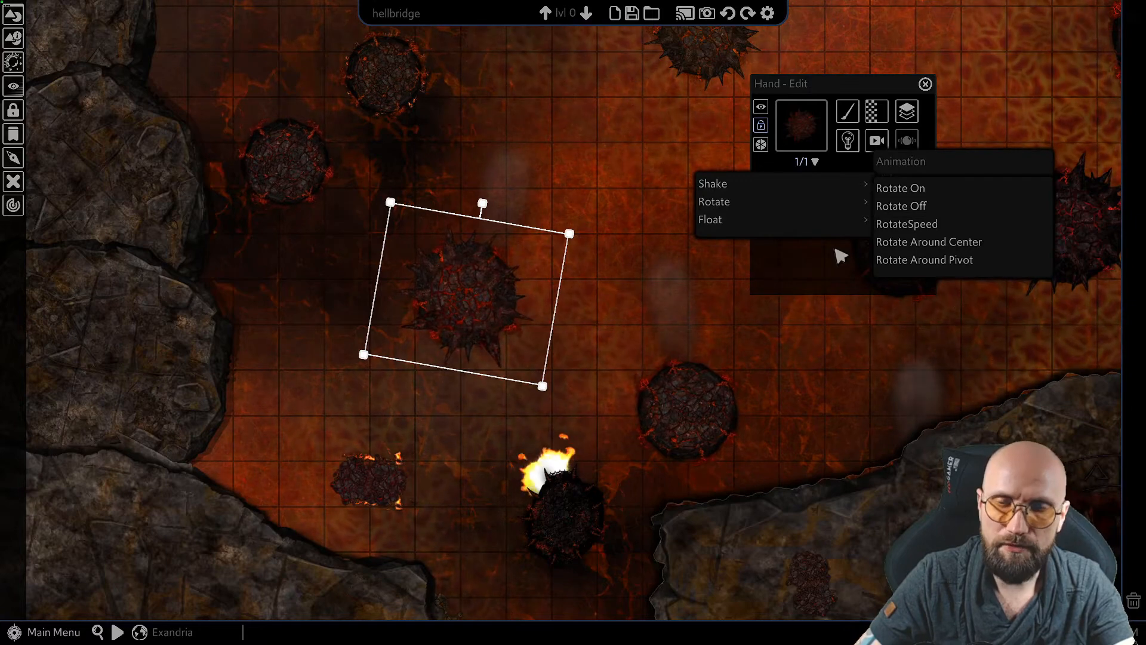
Move the pivot of the spiked Hell-Platform3 from its centre to near its eastern edge
middle_click_drag(478, 302, 578, 325)
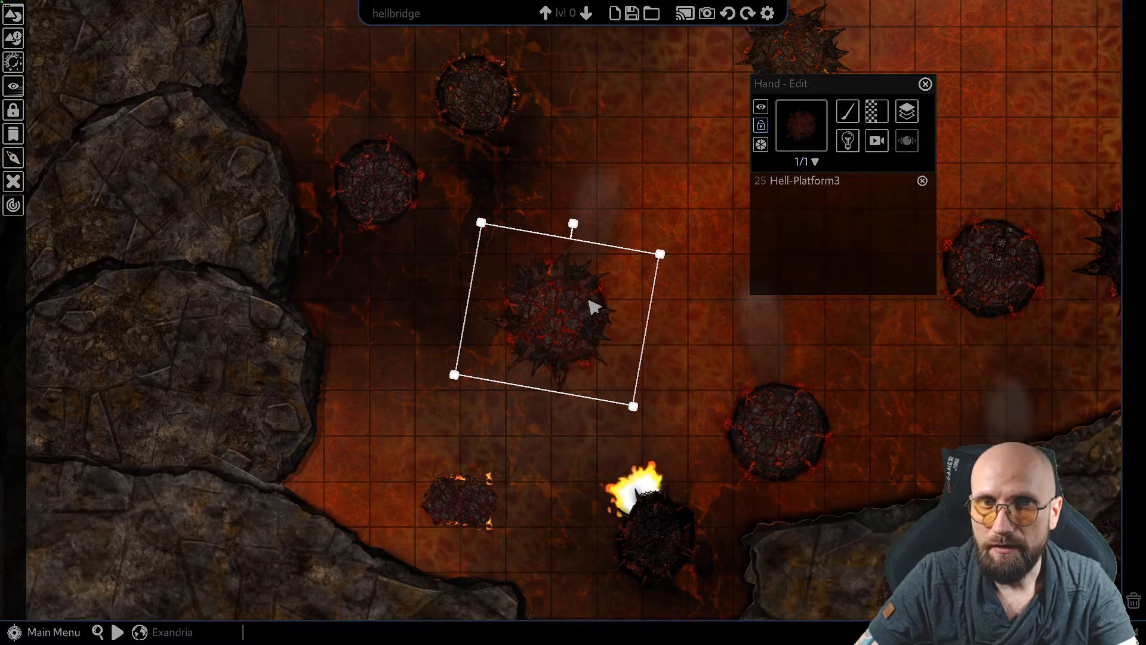
middle_click_drag(601, 276, 594, 281)
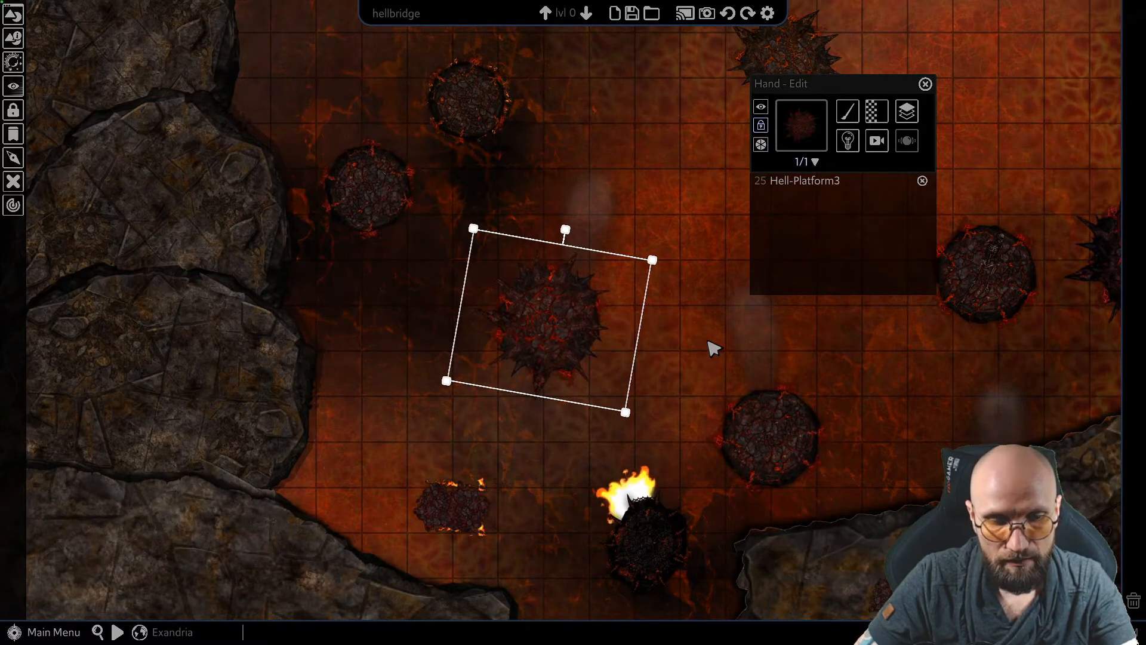
key("shift")
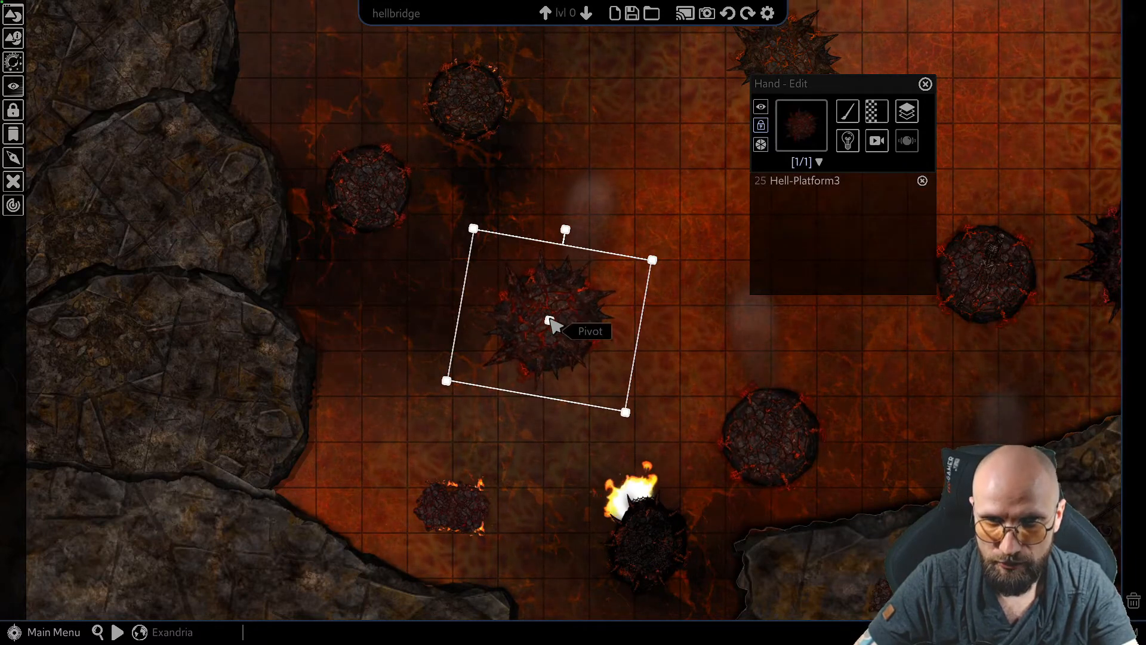
left_click_drag(550, 320, 607, 334)
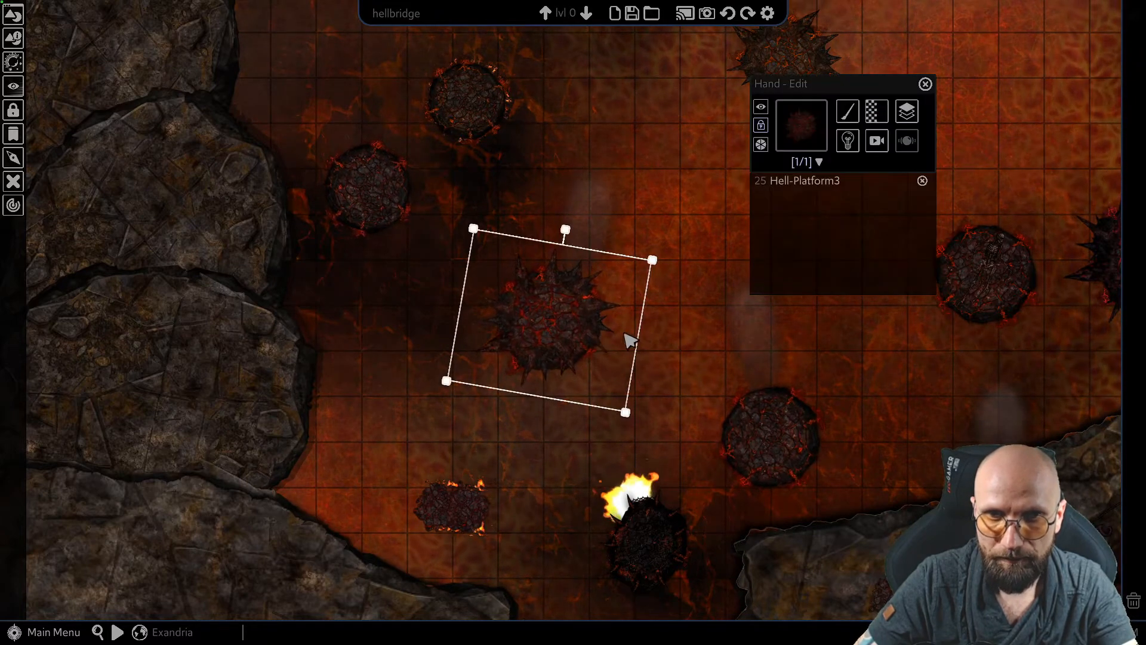
right_click(571, 327)
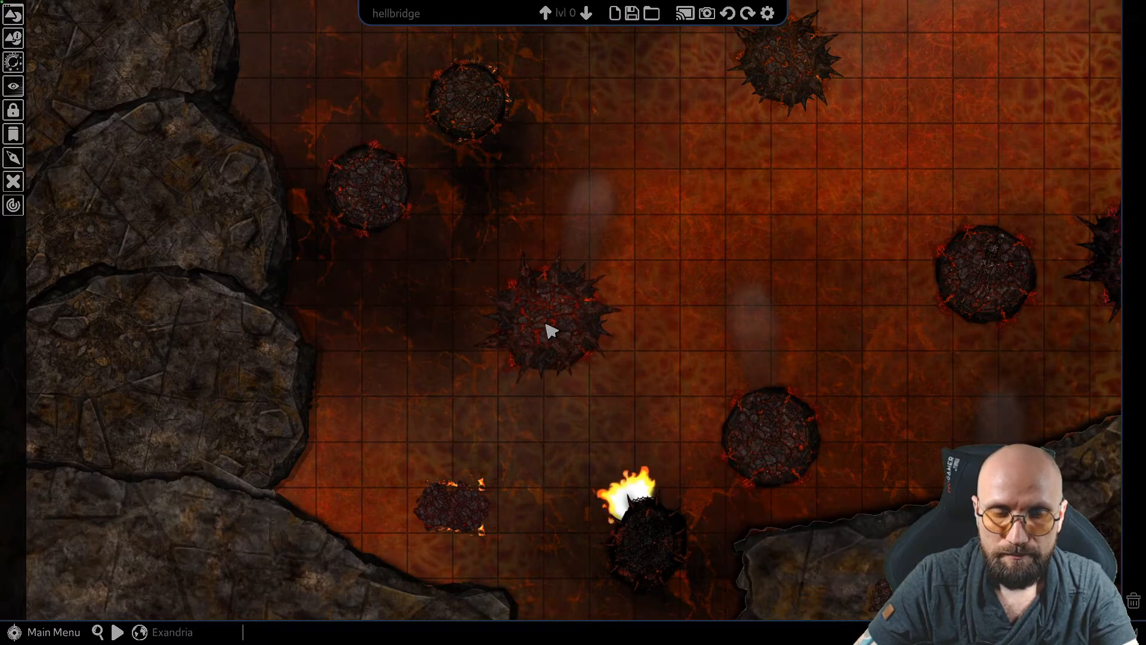
Set the spiked Hell-Platform3 to rotate around its pivot and check the motion on the map
left_click(558, 325)
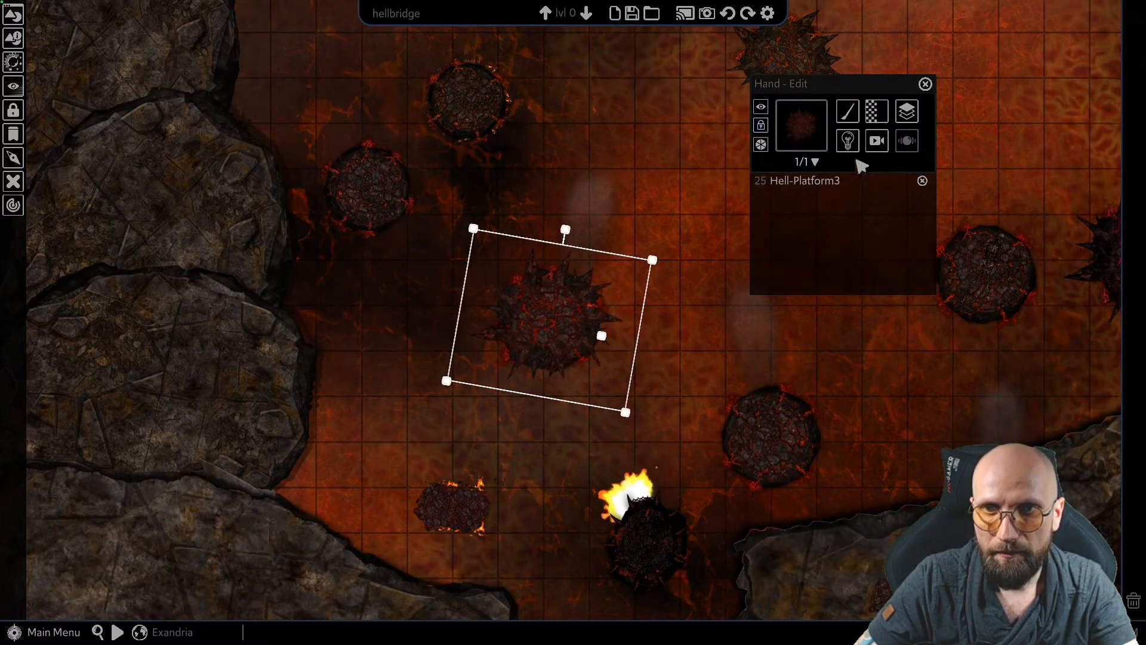
left_click(873, 144)
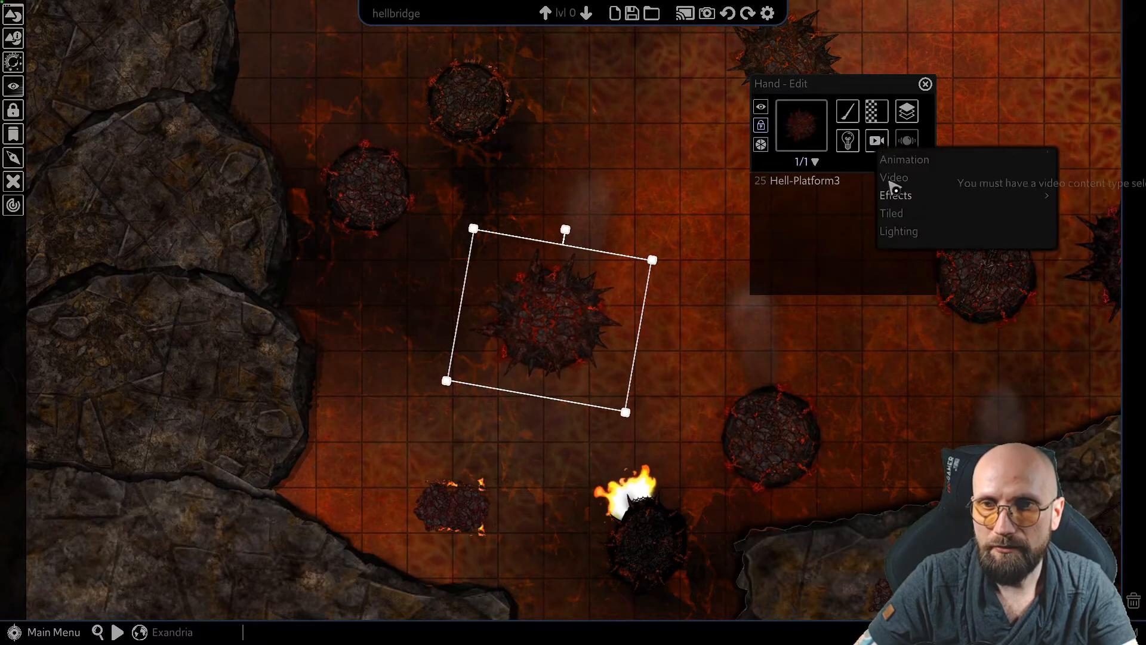
mouse_move(883, 196)
mouse_move(787, 201)
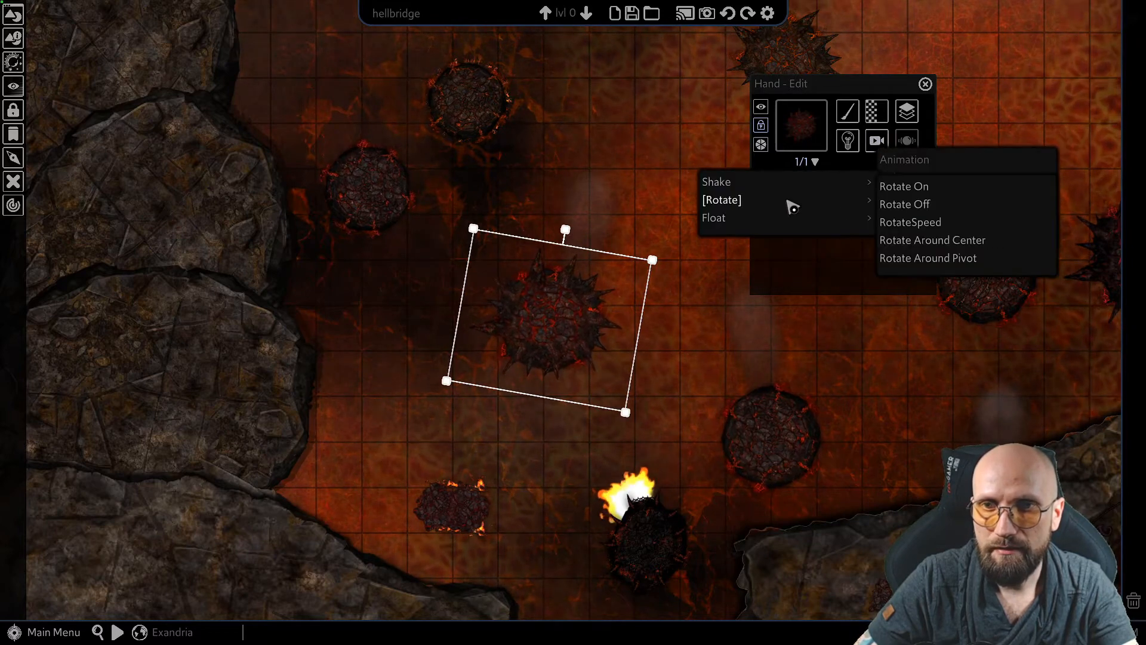
left_click(925, 263)
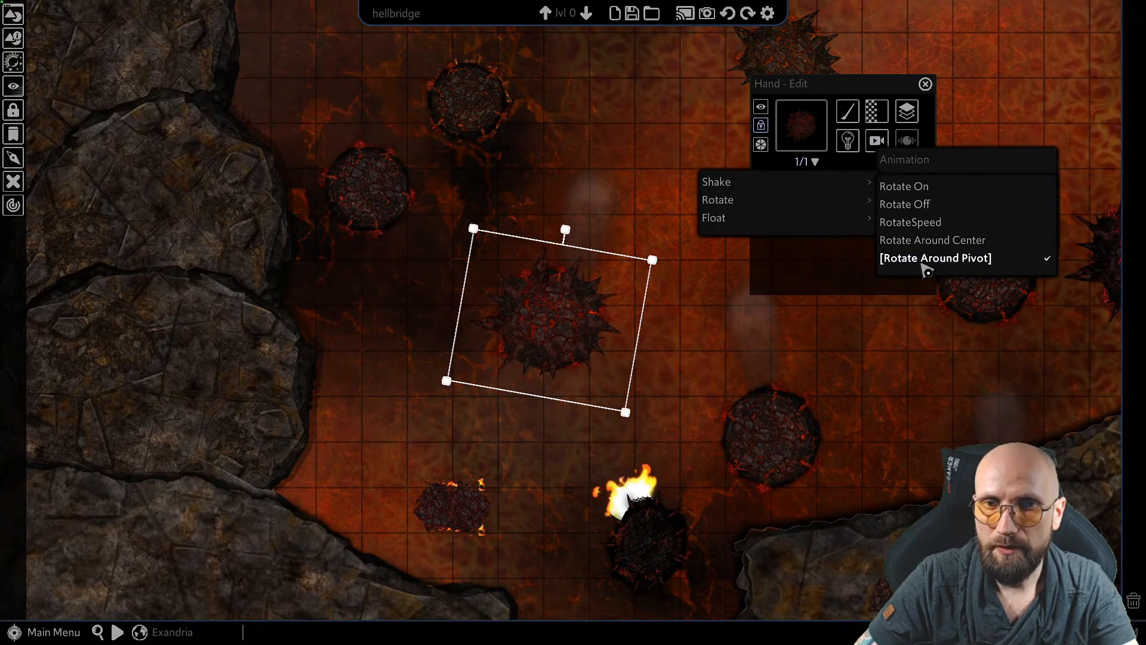
left_click(703, 345)
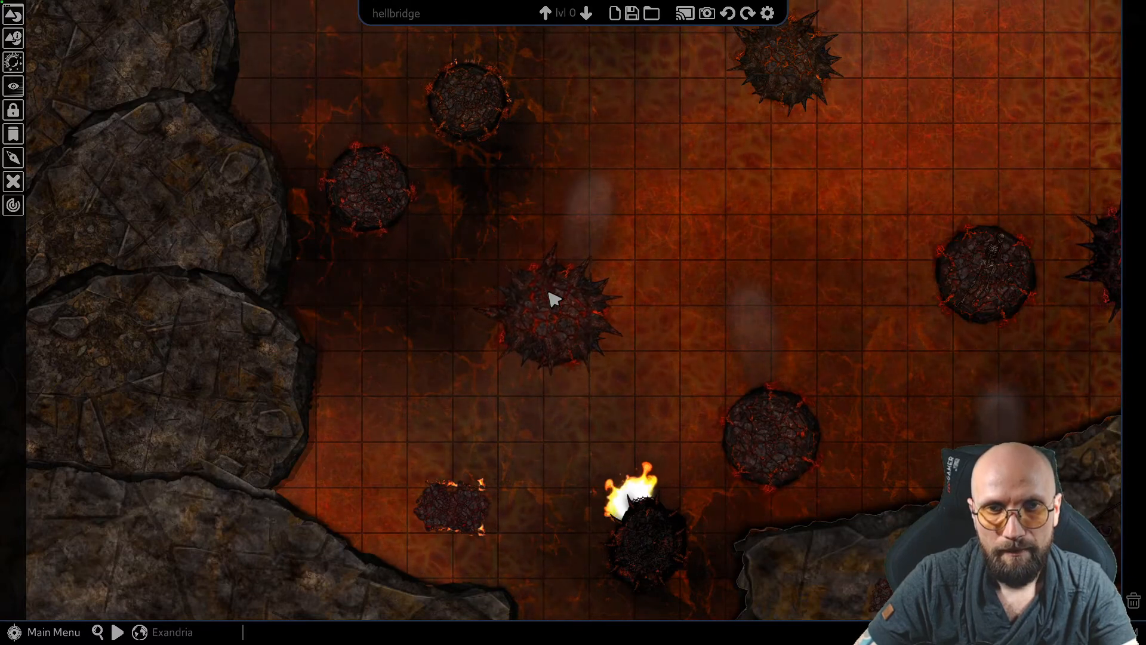
left_click(552, 298)
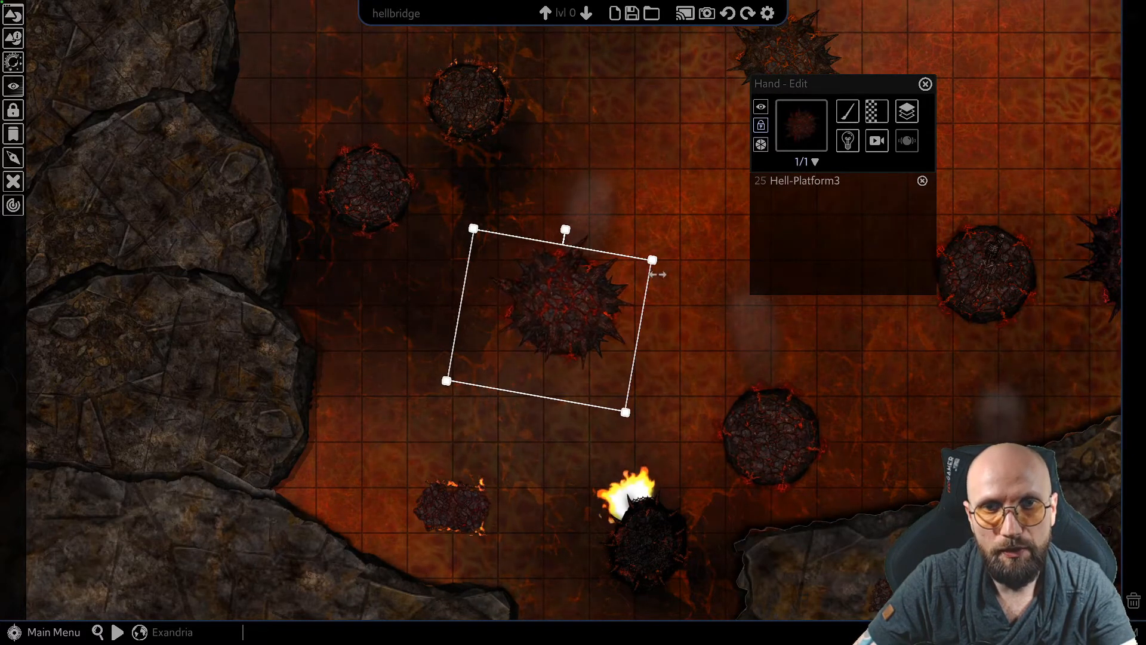
left_click(665, 238)
Move the round Hell-Platform beside the large spiked platform about four squares west, off the skeleton, and deselect it
scroll(670, 271, "down", 5)
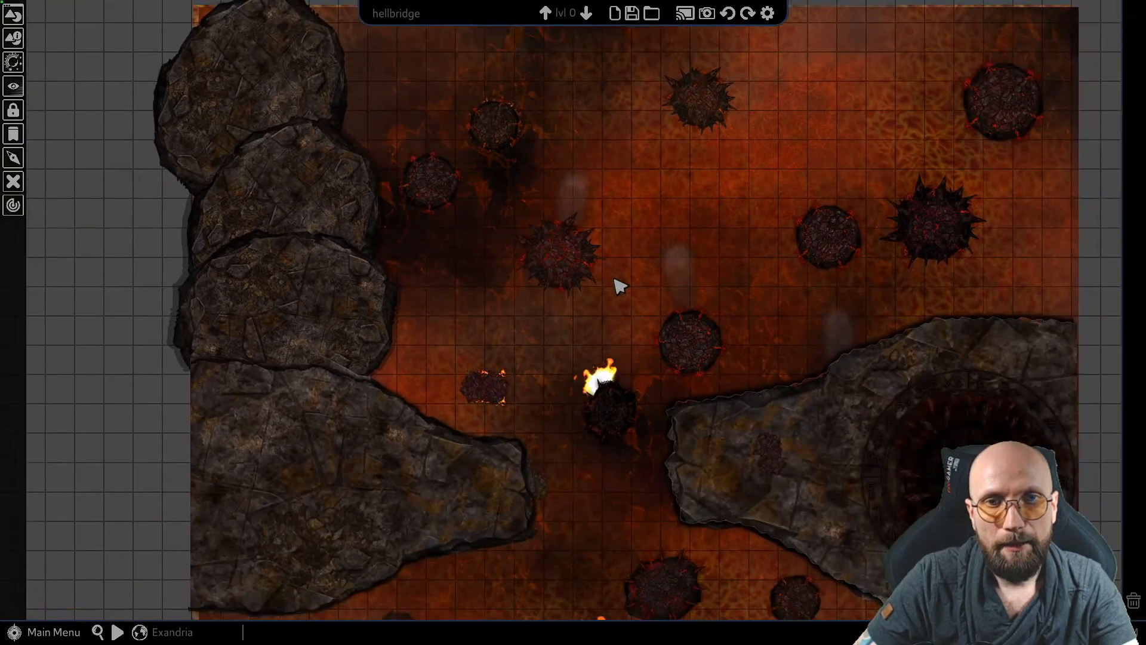
scroll(605, 269, "up", 1)
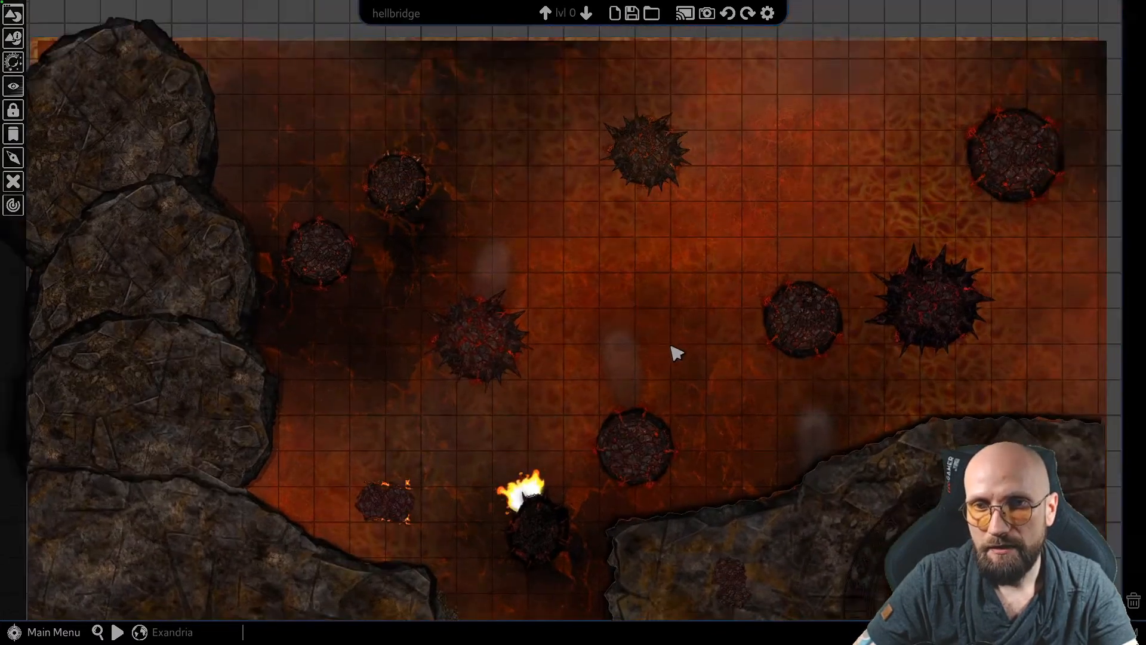
scroll(814, 315, "up", 2)
left_click(837, 310)
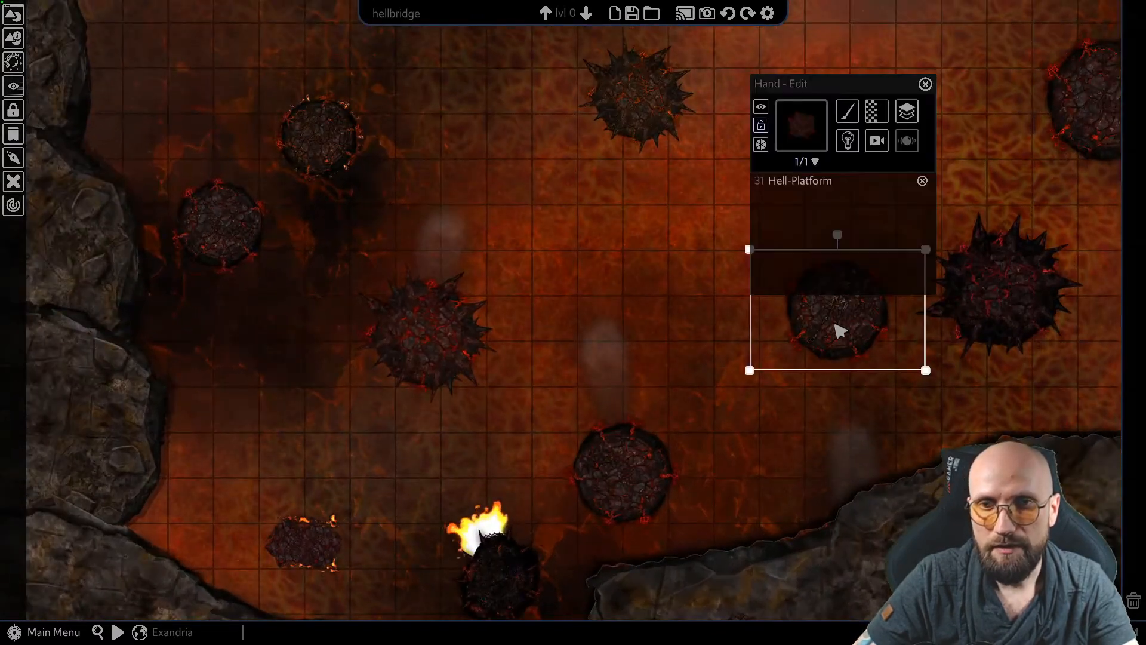
left_click_drag(835, 324, 638, 273)
middle_click_drag(614, 304, 424, 339)
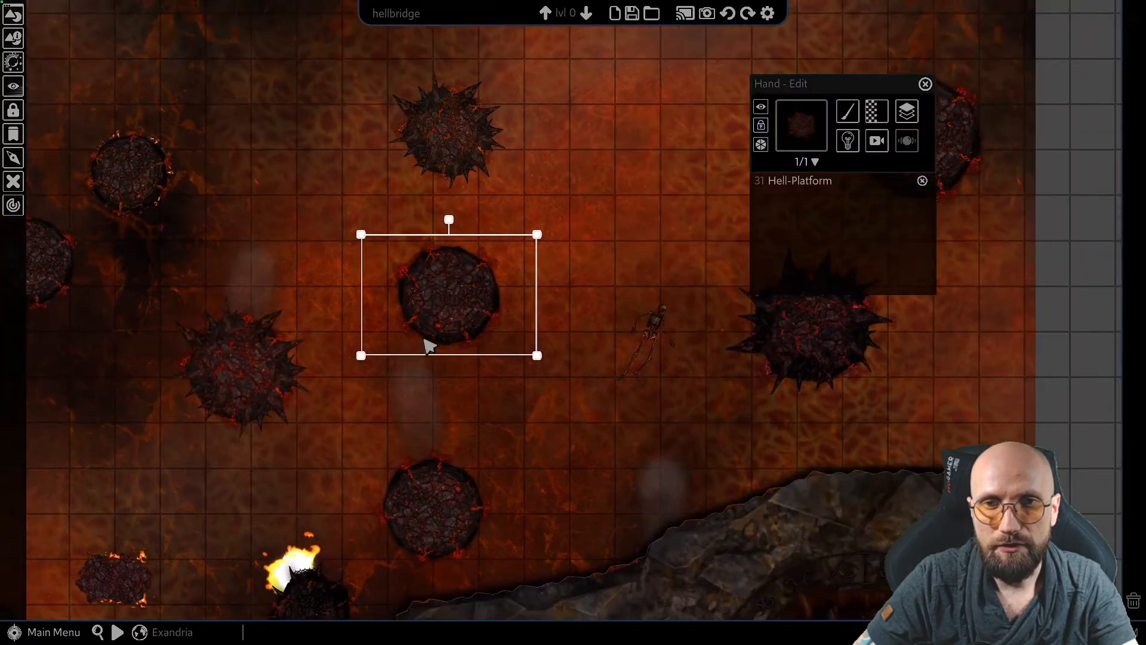
left_click(660, 325)
key("Escape")
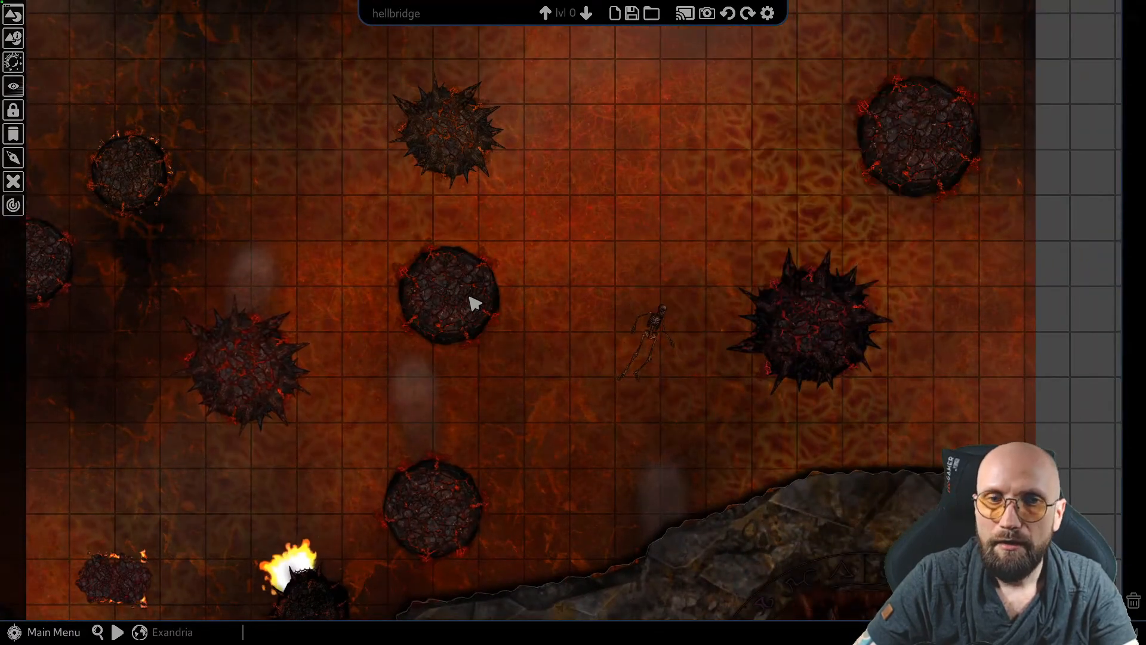
Select BurntSkeleton1 in the lava between the round and large spiked platforms and turn on its float effect
left_click(473, 303)
left_click(656, 324)
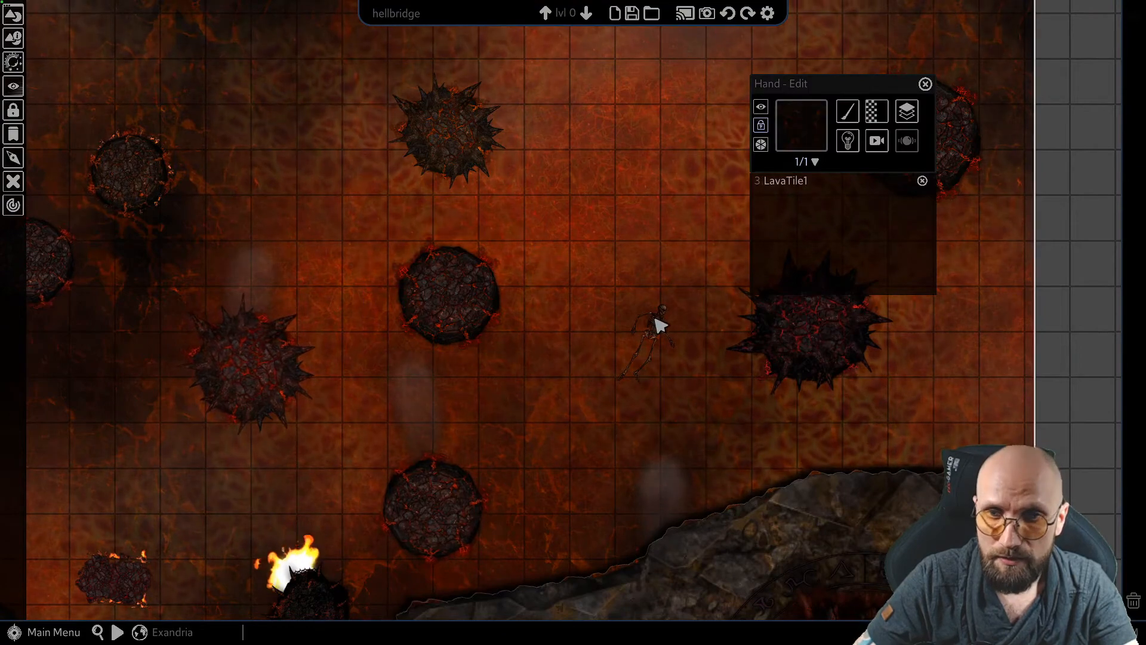
left_click(660, 325)
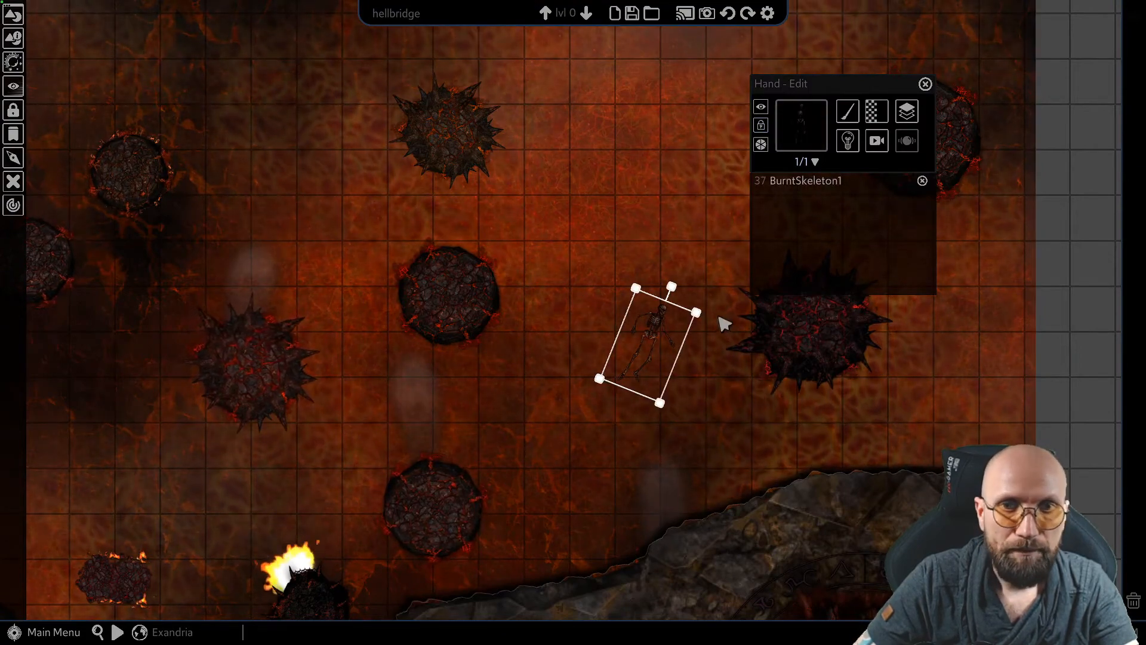
scroll(716, 328, "up", 5)
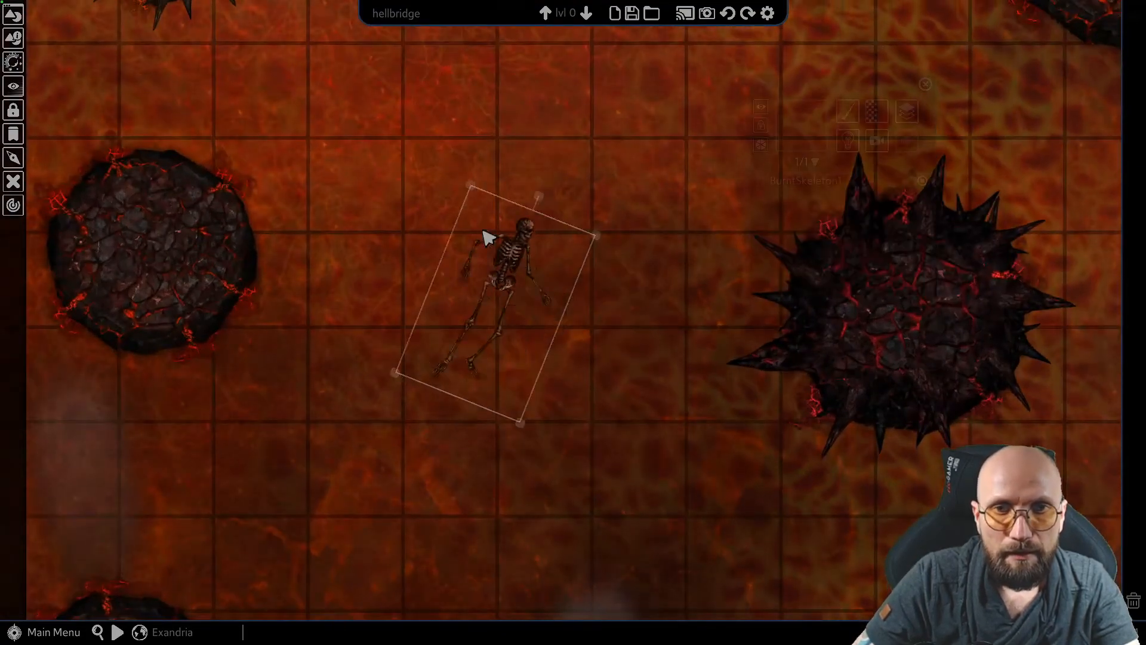
left_click_drag(483, 230, 424, 187)
middle_click_drag(522, 296, 668, 304)
middle_click_drag(604, 354, 608, 481)
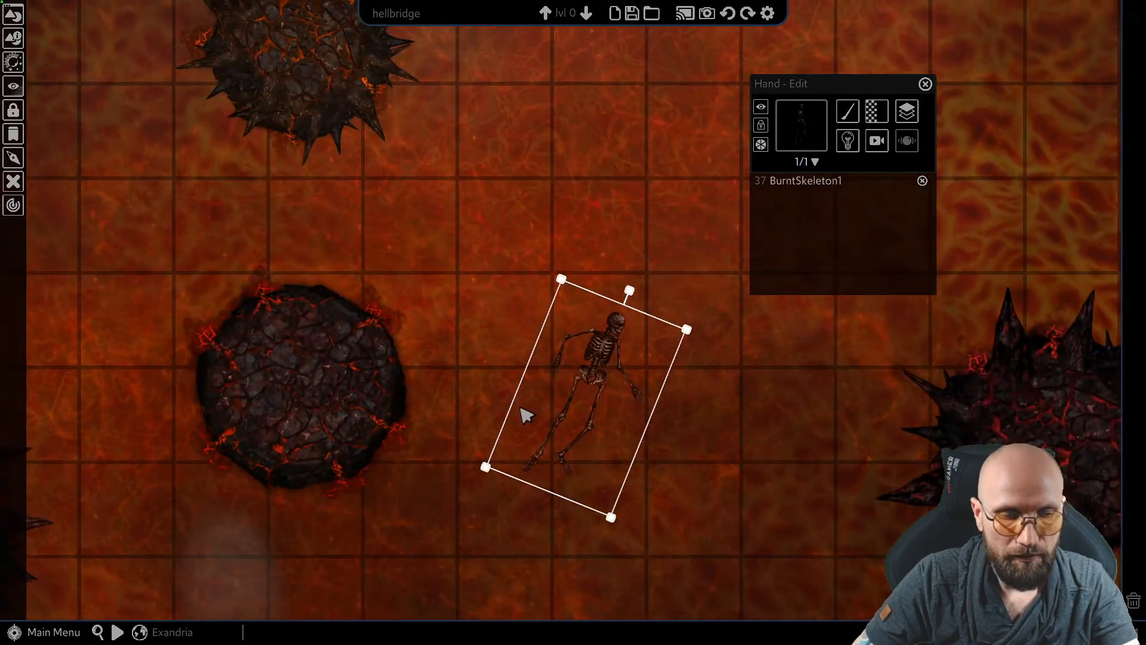
scroll(614, 340, "down", 4)
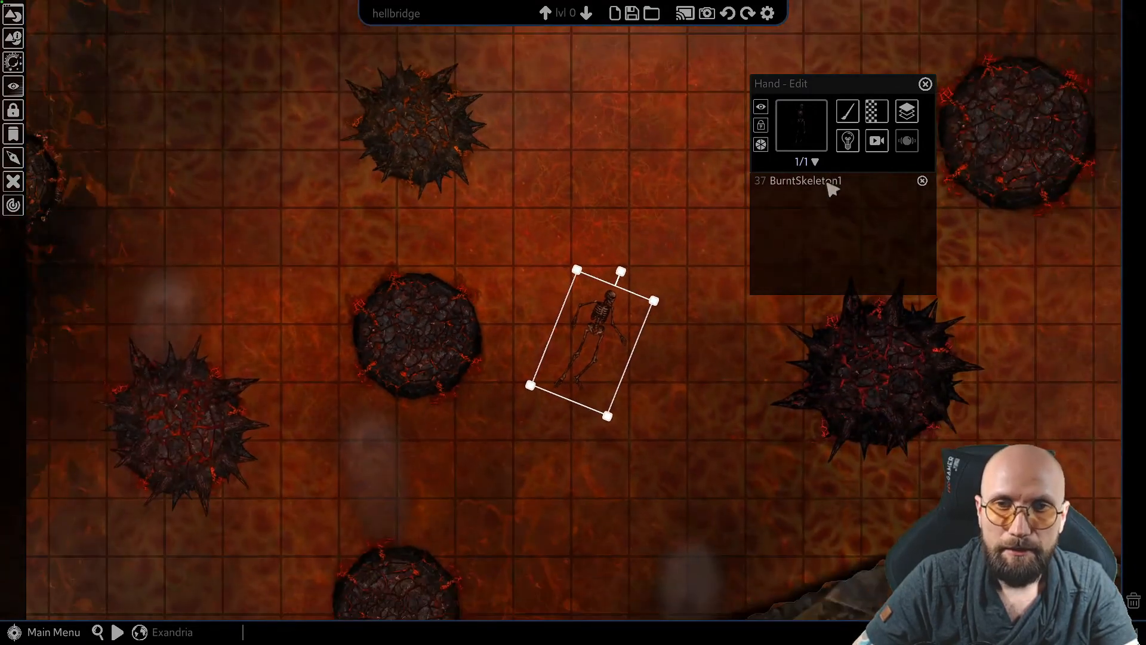
left_click(877, 140)
mouse_move(888, 194)
mouse_move(716, 224)
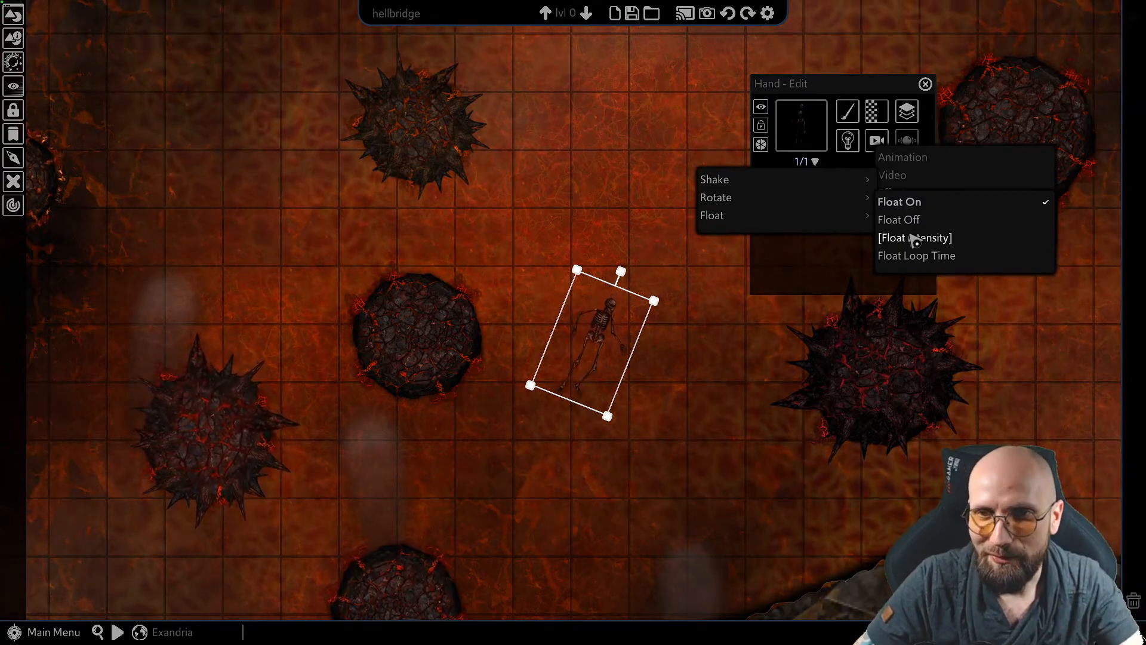
Set the burnt skeleton's float distance to 0.10 squares
left_click(931, 239)
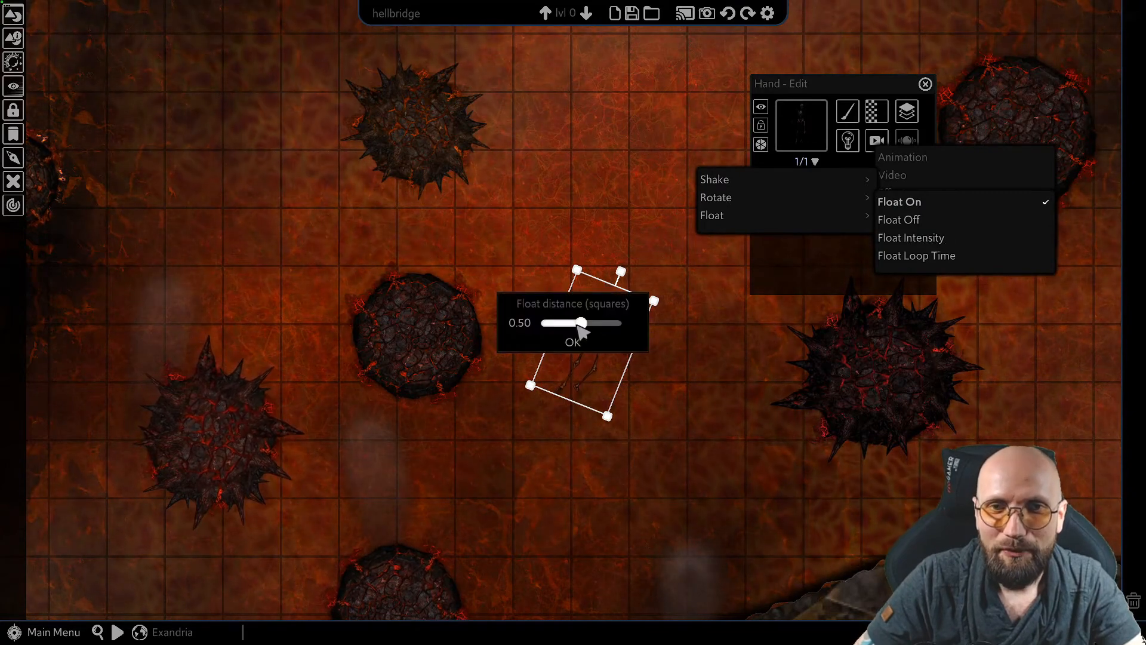
left_click_drag(579, 306, 463, 219)
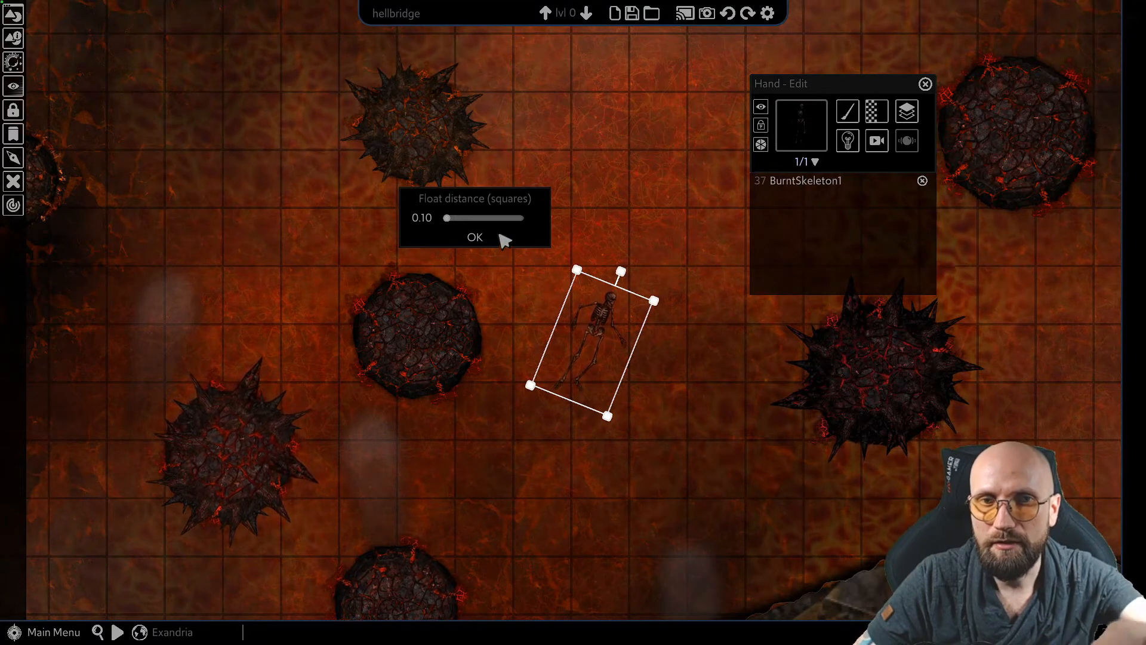
left_click(476, 237)
Set the burnt skeleton's float loop time to 0.20 seconds, previewing its motion on the map before accepting
left_click(877, 140)
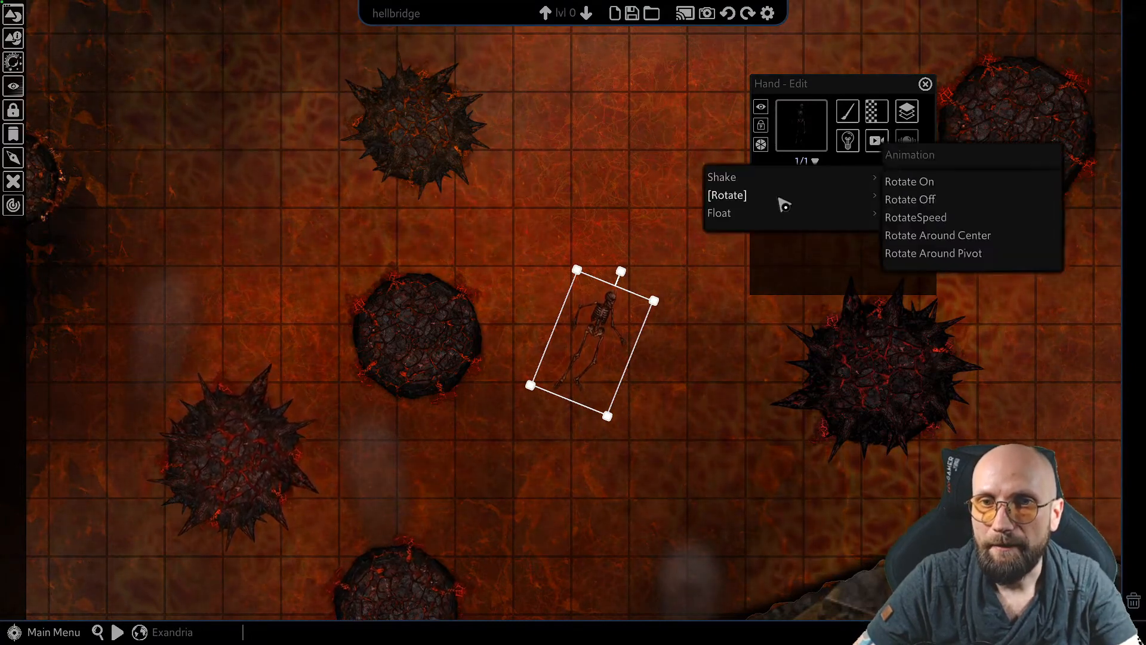
mouse_move(766, 220)
left_click(924, 257)
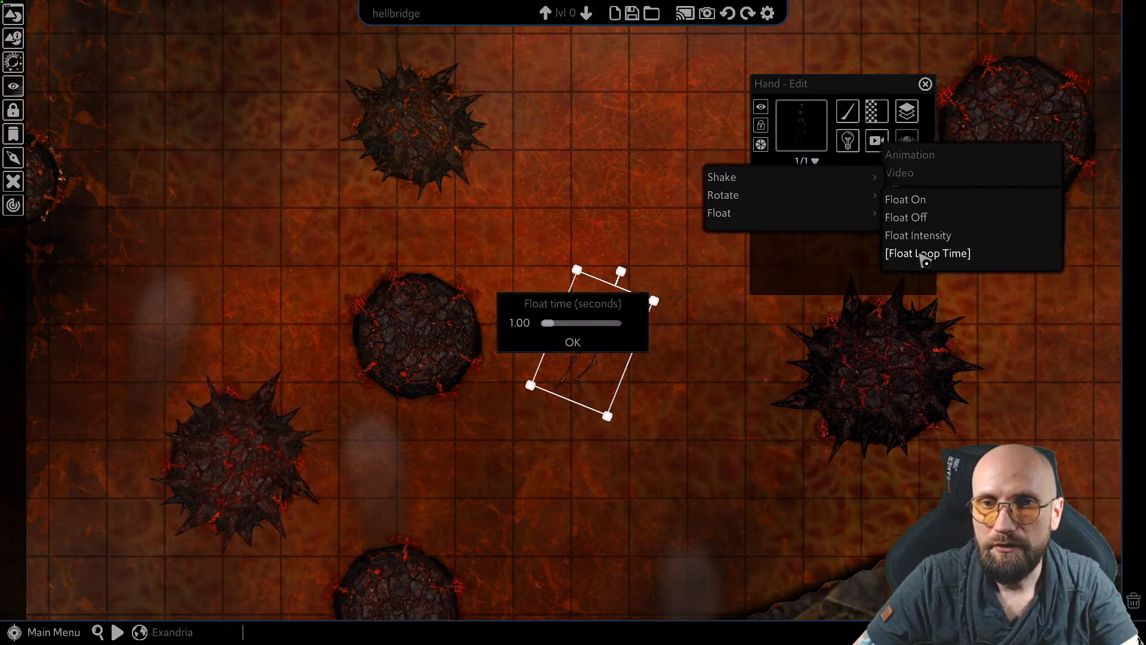
left_click_drag(585, 303, 378, 171)
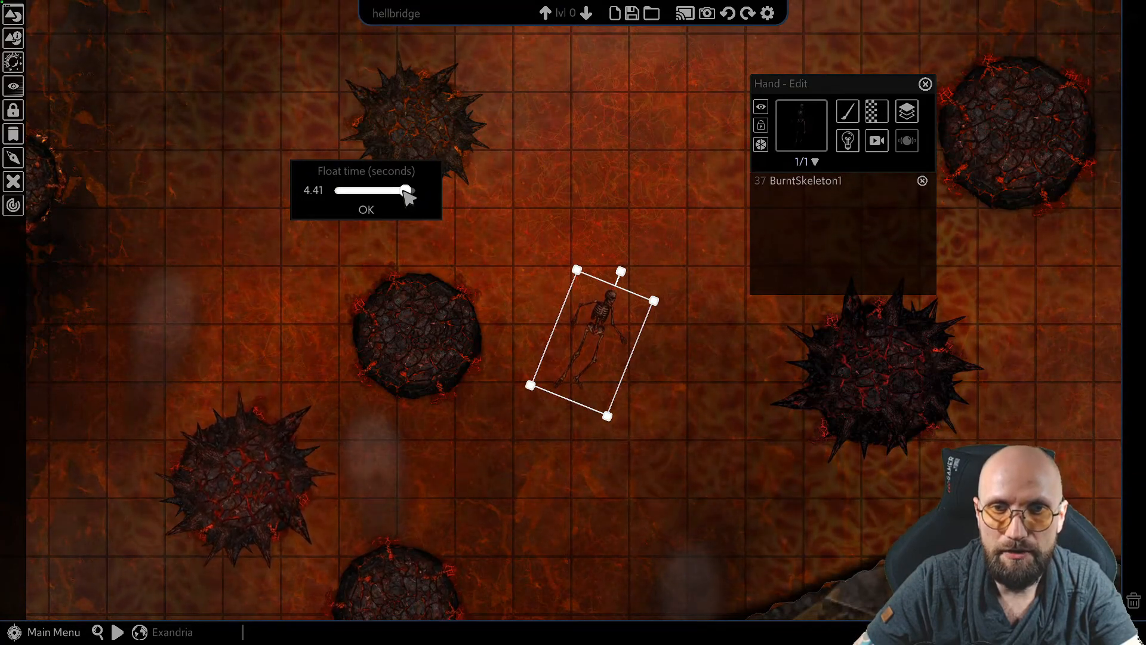
left_click_drag(407, 192, 336, 191)
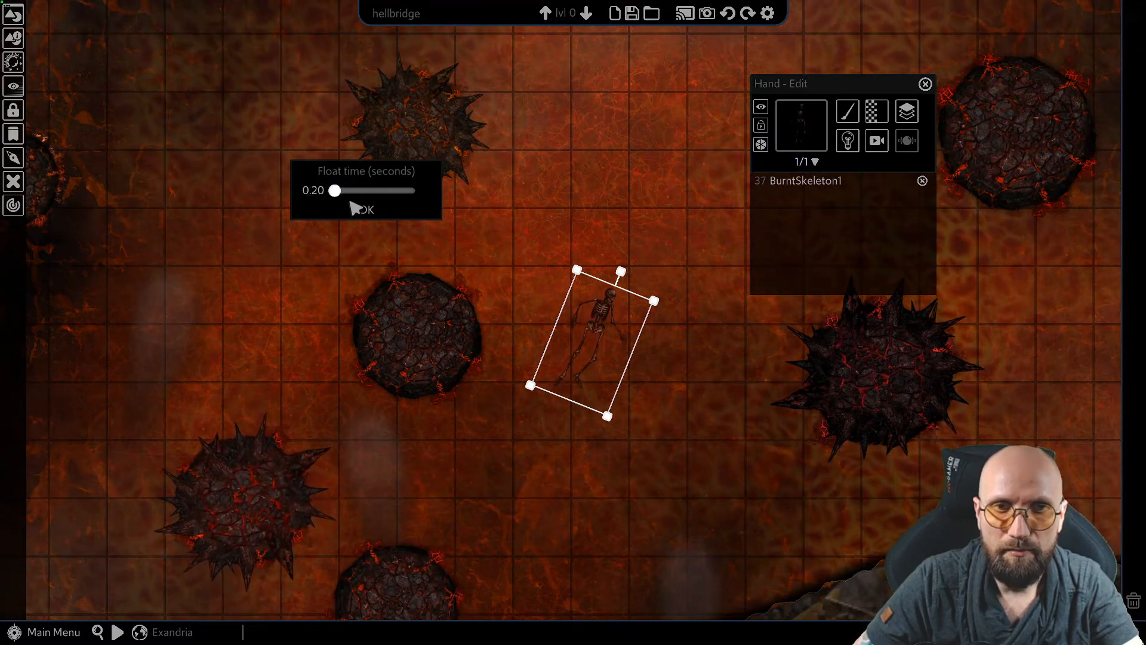
middle_click_drag(352, 299, 766, 287)
left_click(587, 352)
scroll(586, 353, "down", 6)
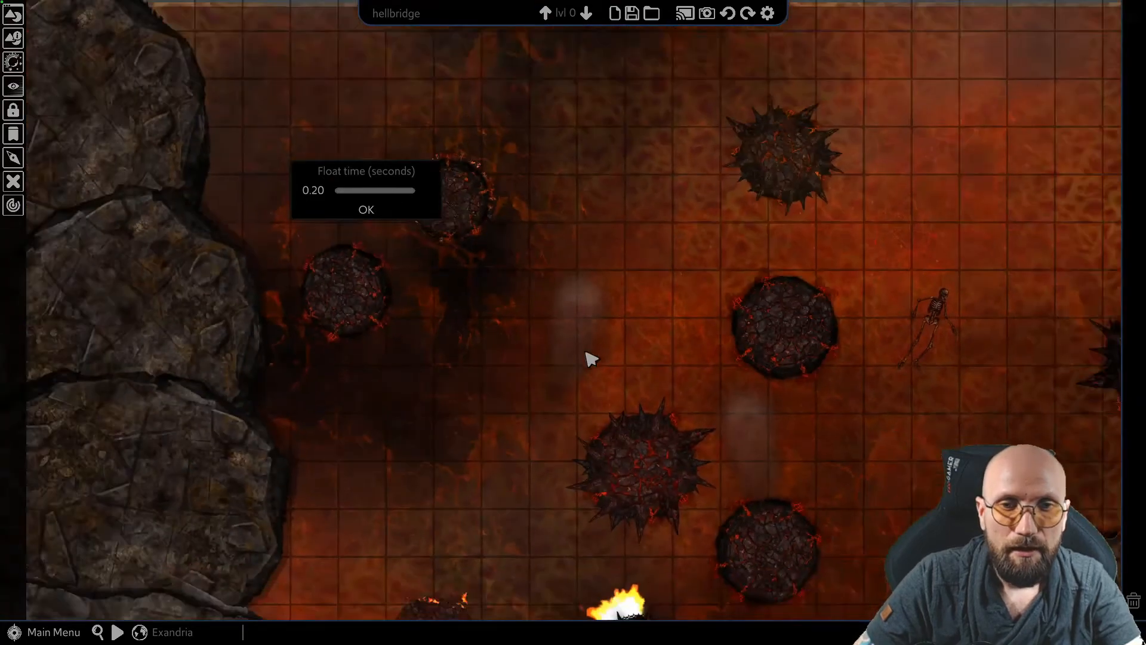
middle_click_drag(583, 373, 588, 225)
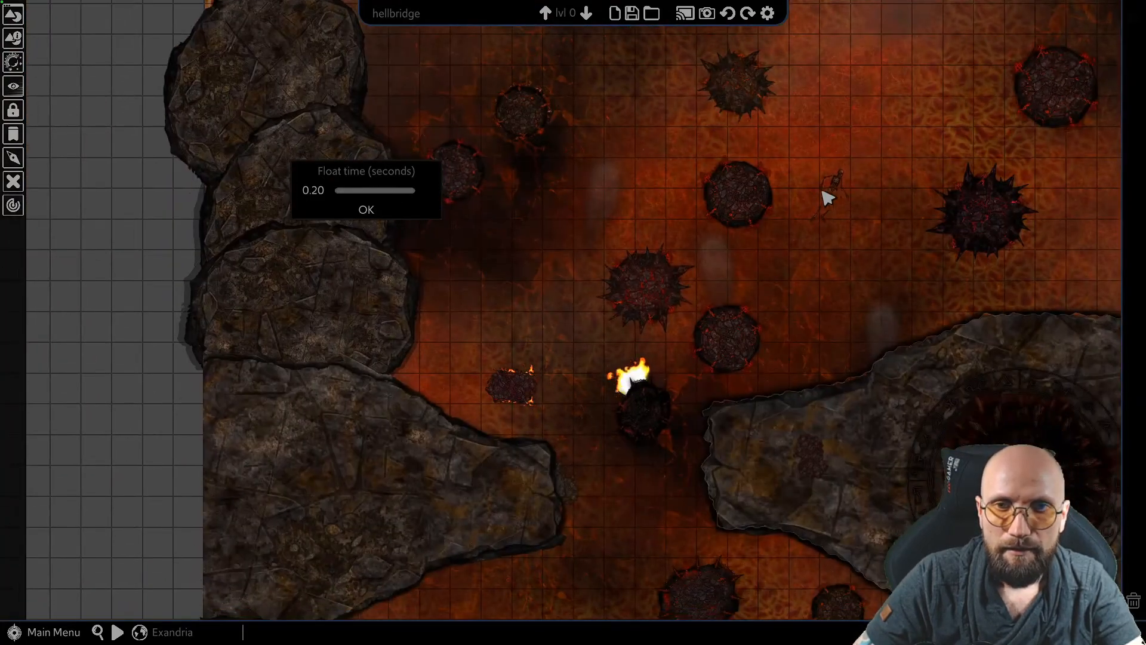
left_click(367, 210)
Examine the motion of the platforms and burnt skeleton across the lava map, both close up and in overview
middle_click_drag(548, 212, 565, 248)
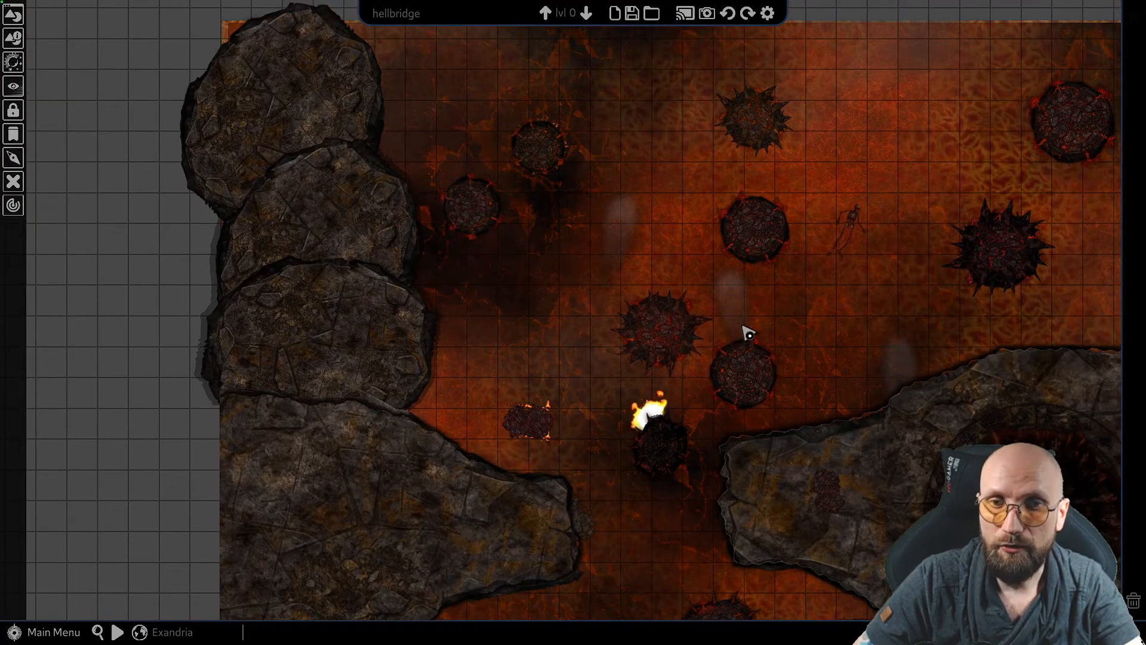
middle_click_drag(743, 334, 577, 308)
scroll(494, 287, "up", 2)
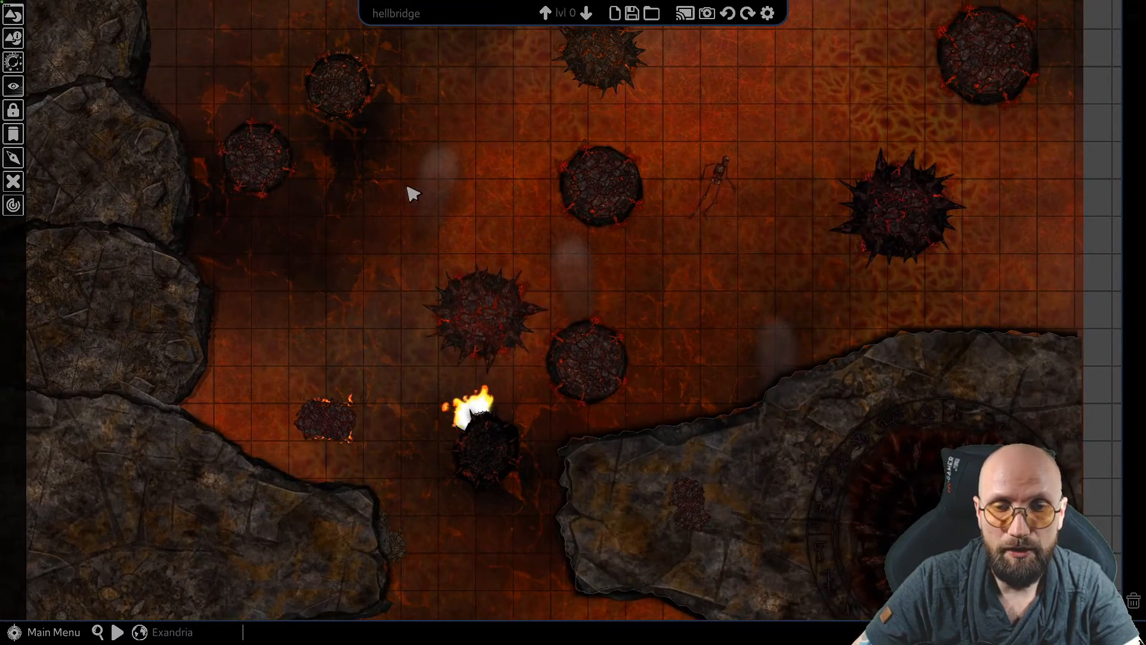
middle_click_drag(410, 189, 501, 199)
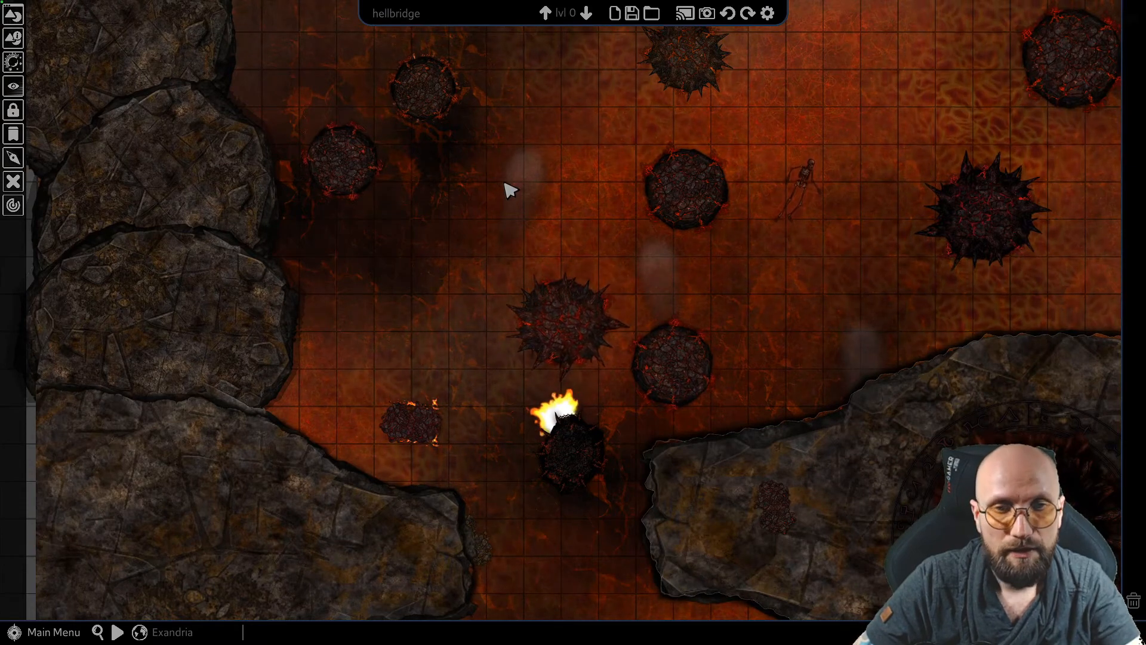
middle_click_drag(511, 190, 510, 205)
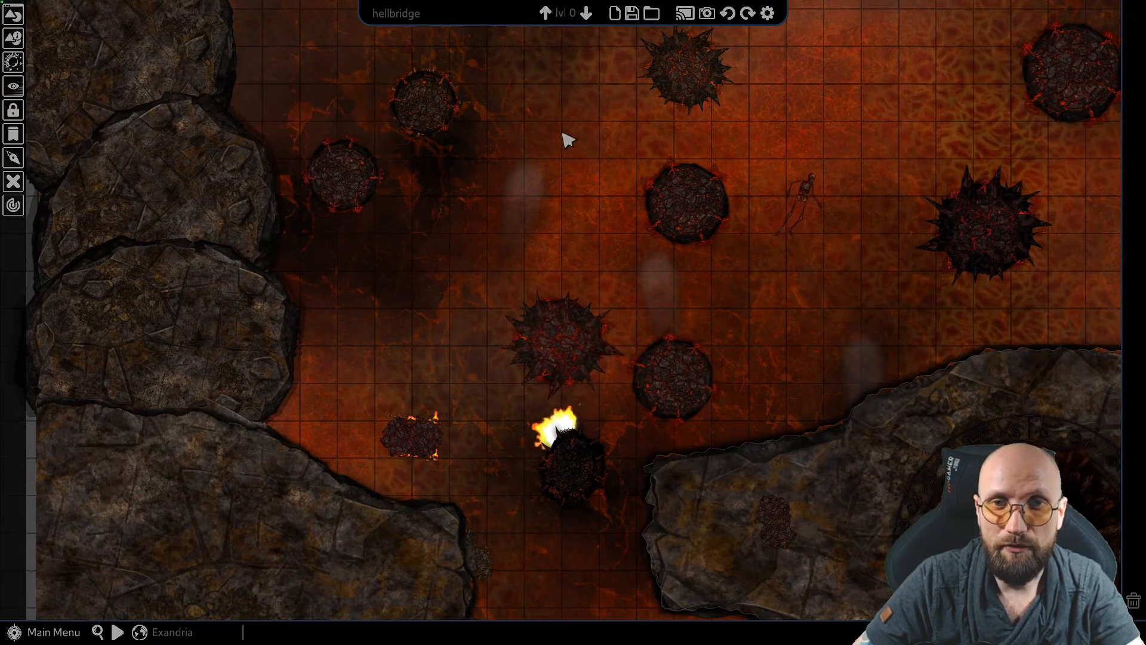
middle_click_drag(481, 231, 442, 265)
scroll(454, 257, "up", 1)
middle_click_drag(546, 174, 488, 186)
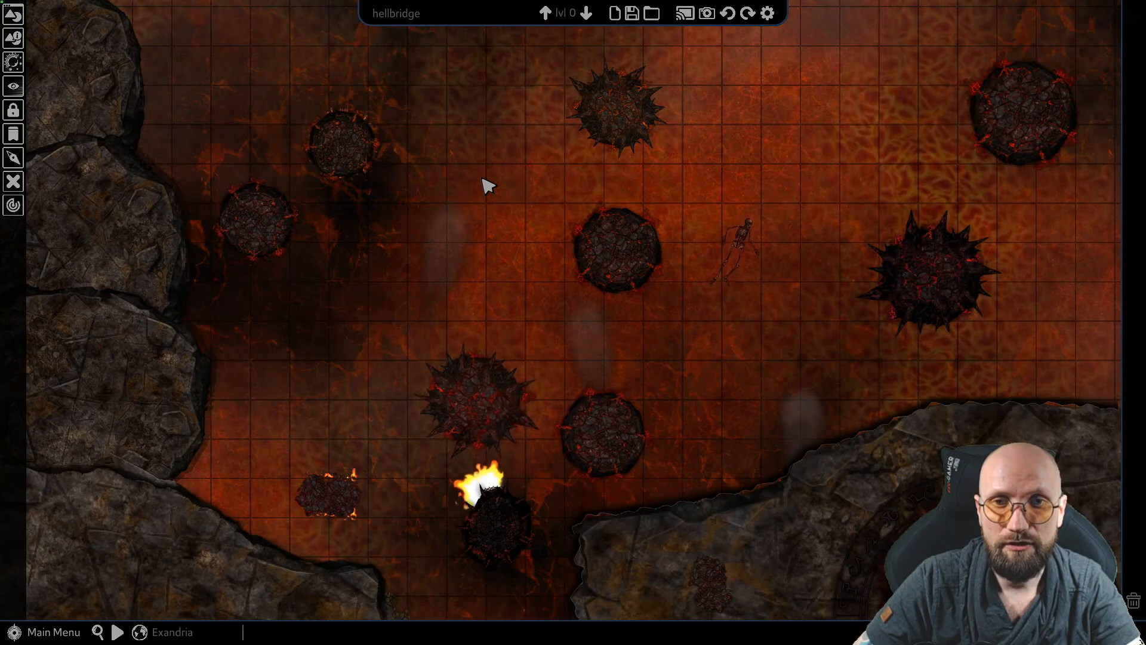
scroll(488, 186, "down", 1)
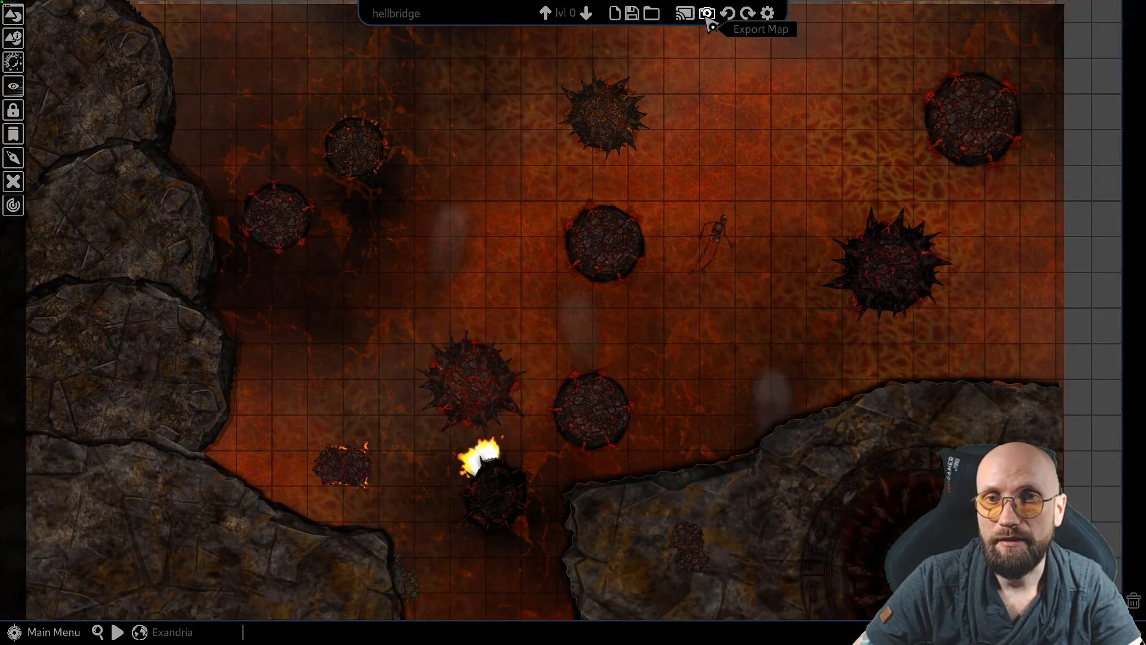
middle_click_drag(466, 213, 504, 209)
scroll(506, 209, "up", 1)
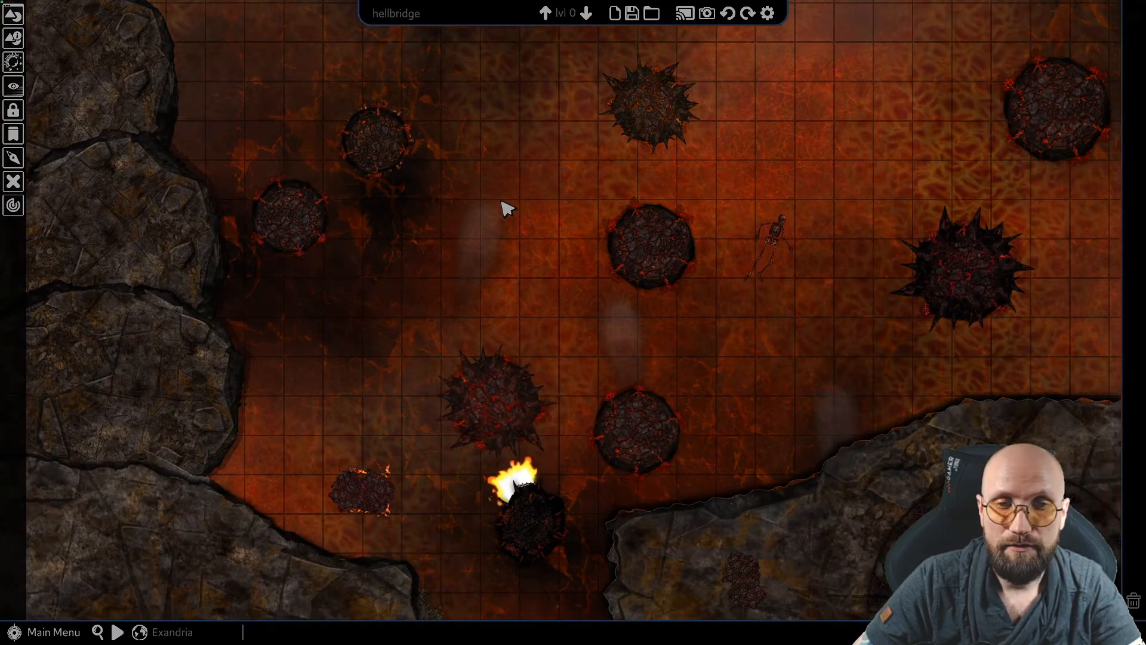
scroll(506, 201, "down", 8)
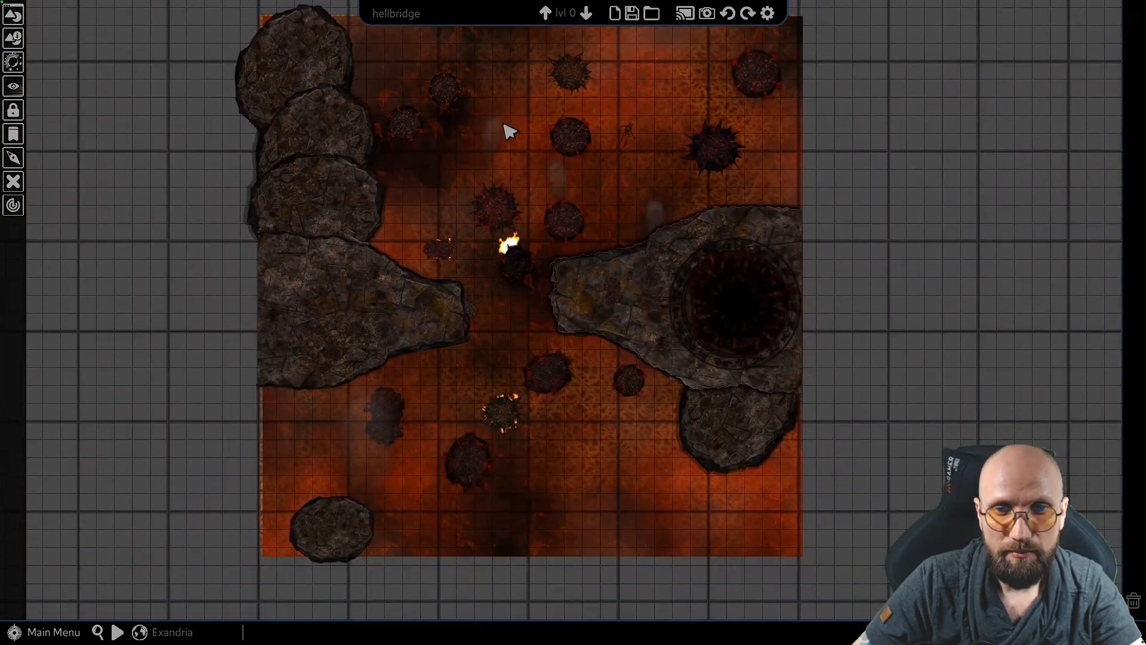
middle_click_drag(508, 131, 542, 184)
scroll(453, 187, "up", 10)
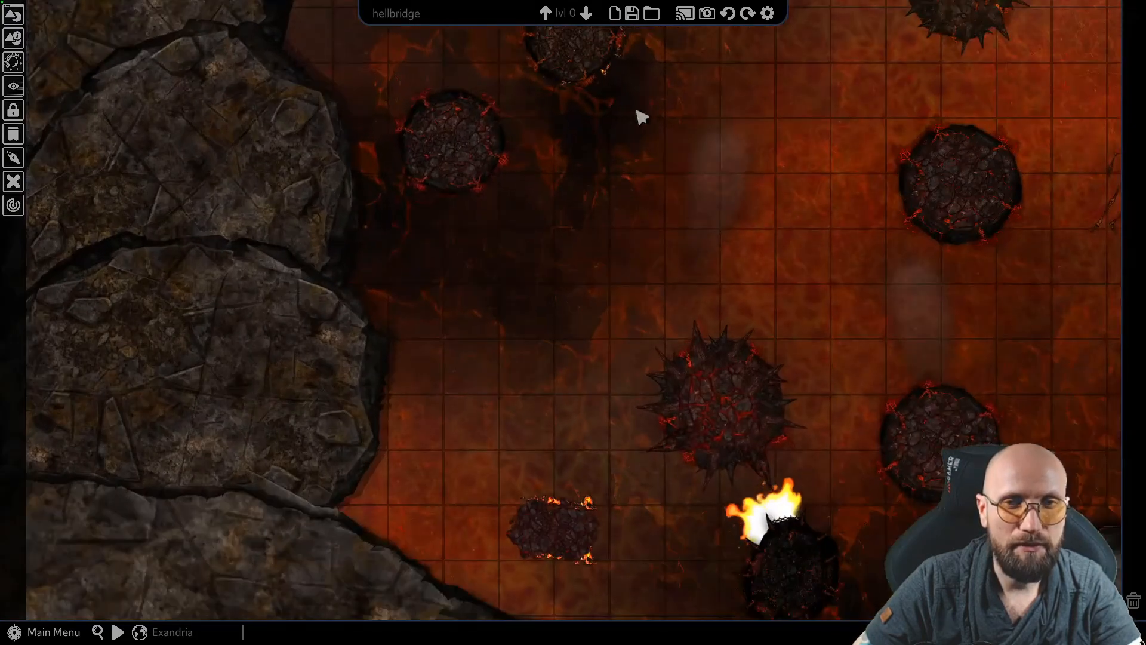
middle_click_drag(689, 114, 538, 59)
mouse_move(589, 220)
middle_mouse_down()
mouse_move(474, 237)
mouse_move(233, 315)
middle_mouse_up()
middle_click_drag(378, 243, 544, 252)
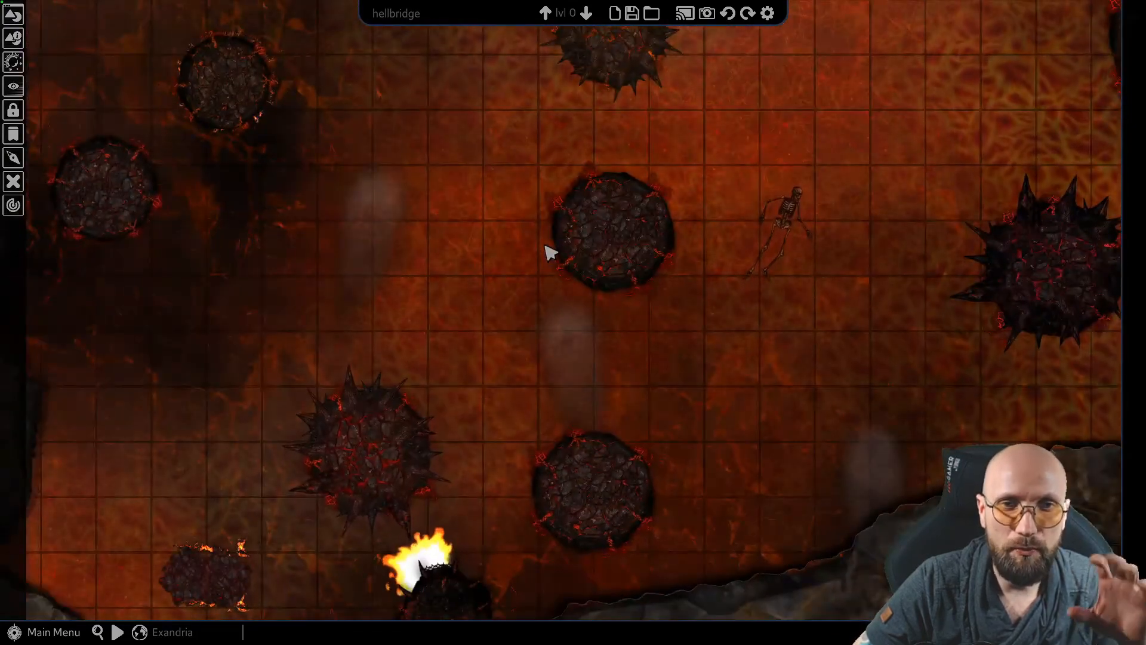
scroll(389, 223, "down", 8)
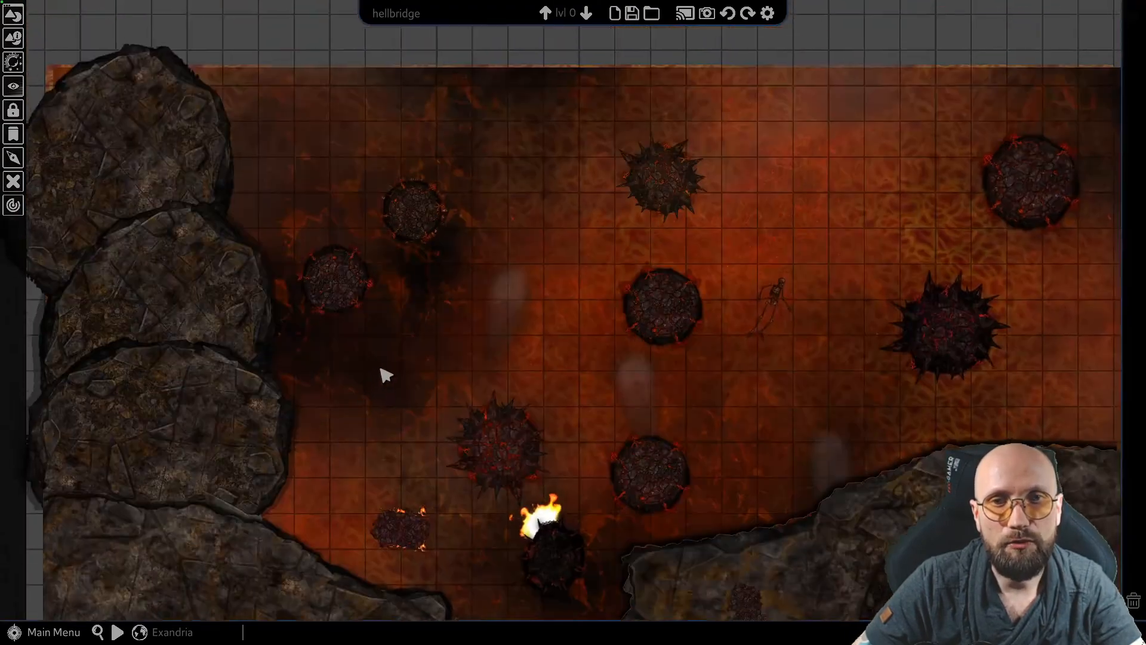
middle_click_drag(379, 363, 486, 344)
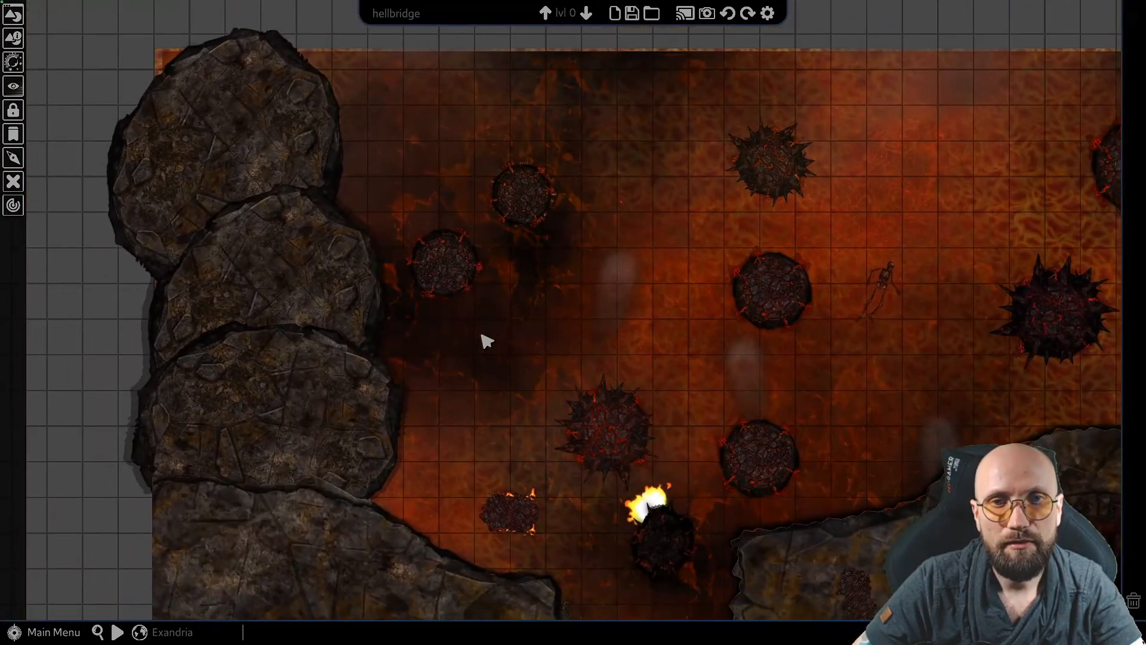
scroll(508, 319, "up", 1)
middle_click_drag(542, 286, 498, 246)
middle_click_drag(283, 168, 279, 188)
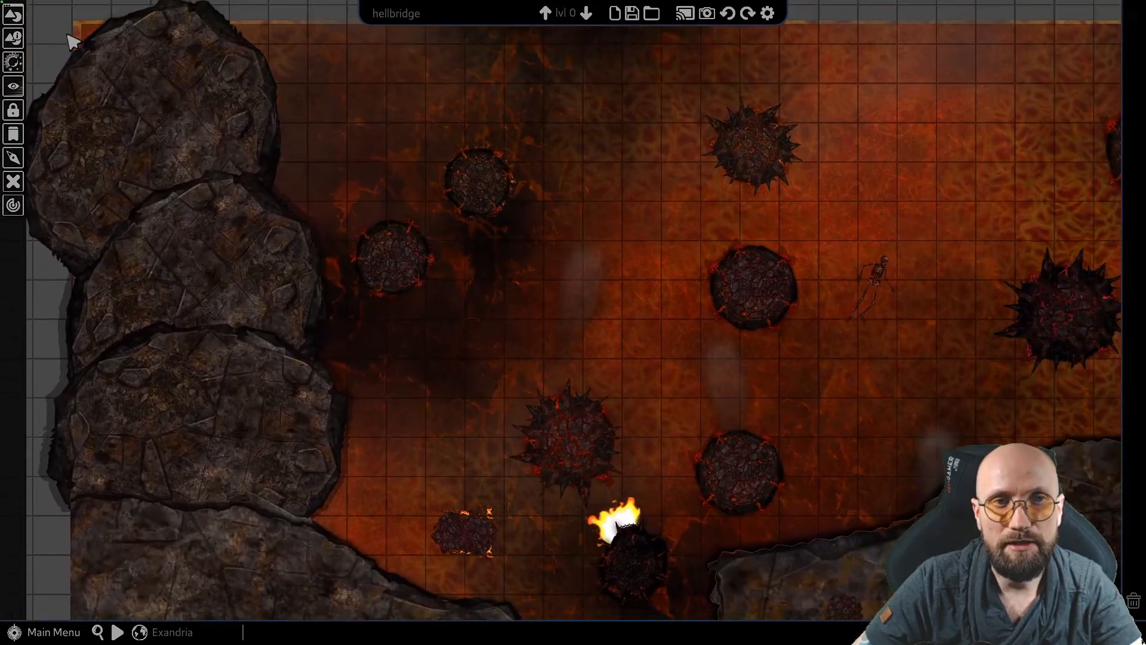